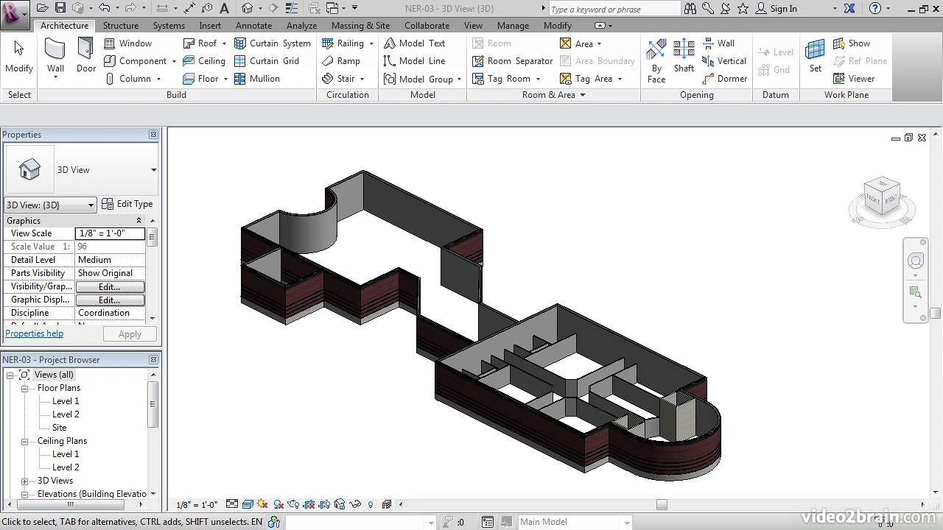
Examine the interior partitions, corridors and masonry shafts of the finished building in the 3D view
middle_click_drag(472, 324, 698, 315)
scroll(698, 314, "up", 8)
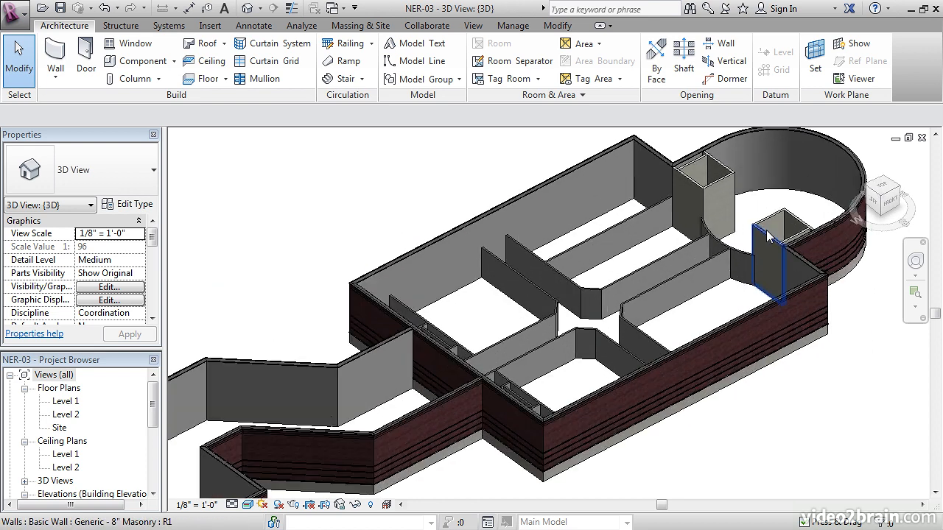
scroll(700, 229, "up", 4)
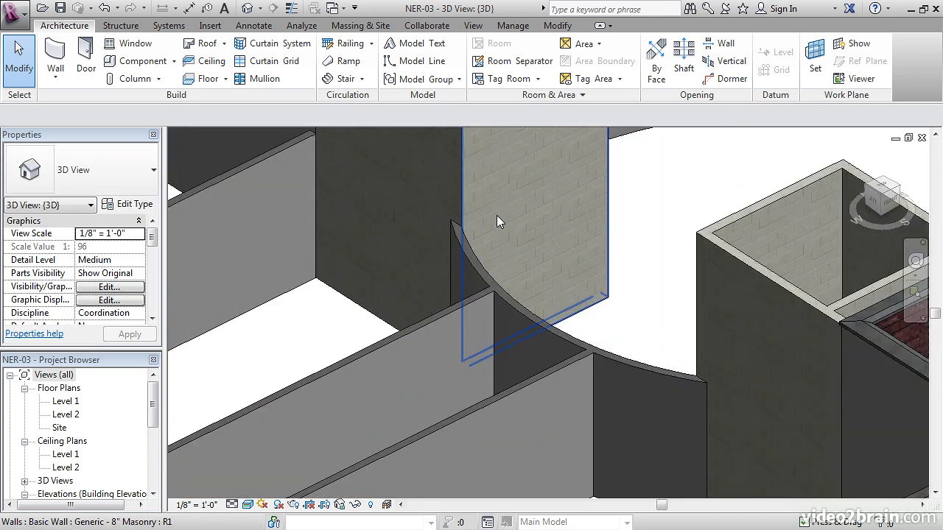
scroll(497, 216, "down", 6)
middle_click_drag(495, 238, 613, 257, "shift")
scroll(622, 255, "up", 3)
middle_click_drag(435, 352, 507, 272)
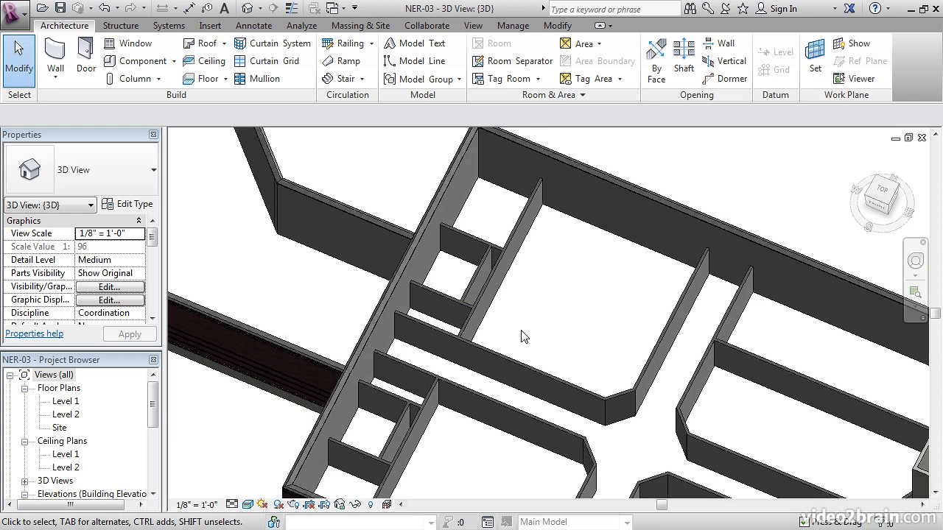
middle_click_drag(493, 331, 390, 235)
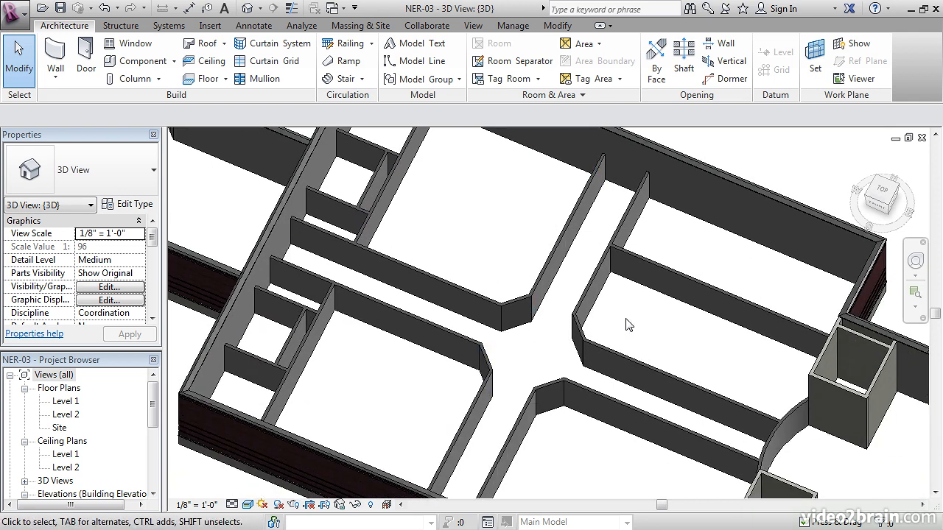
middle_click_drag(630, 325, 600, 319)
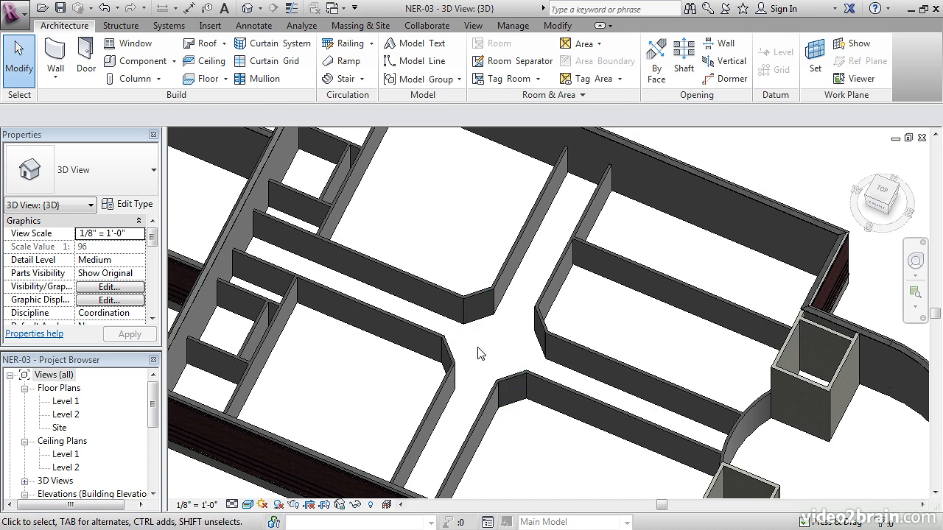
scroll(484, 337, "down", 5)
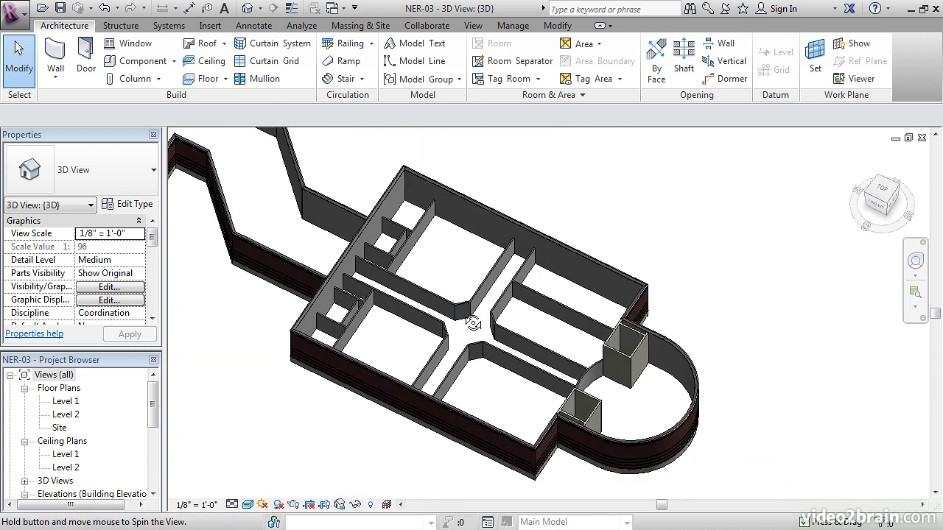
middle_click_drag(465, 316, 487, 357, "shift")
Open the Level 1 floor plan of the Chapter 3 project at the area between the two masonry shafts
left_click(65, 401)
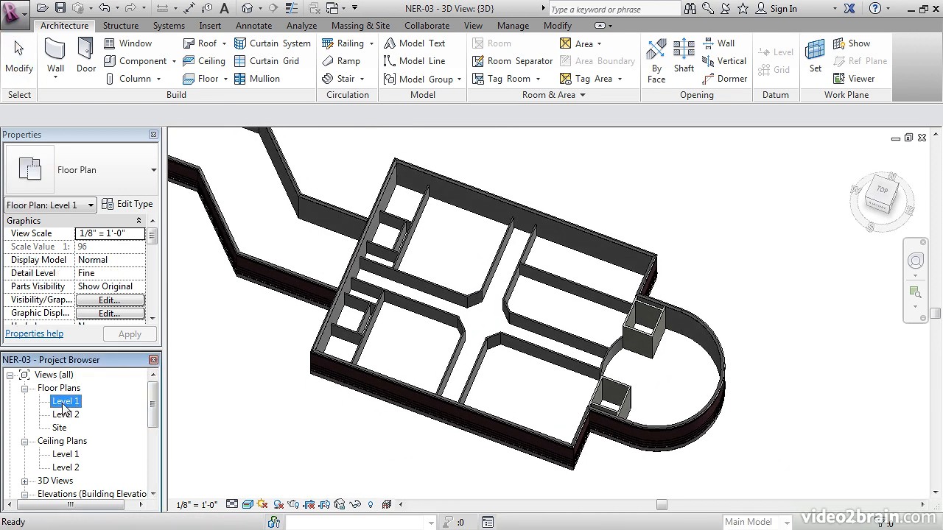
double_click(65, 402)
middle_click_drag(445, 359, 320, 362)
scroll(549, 324, "up", 3)
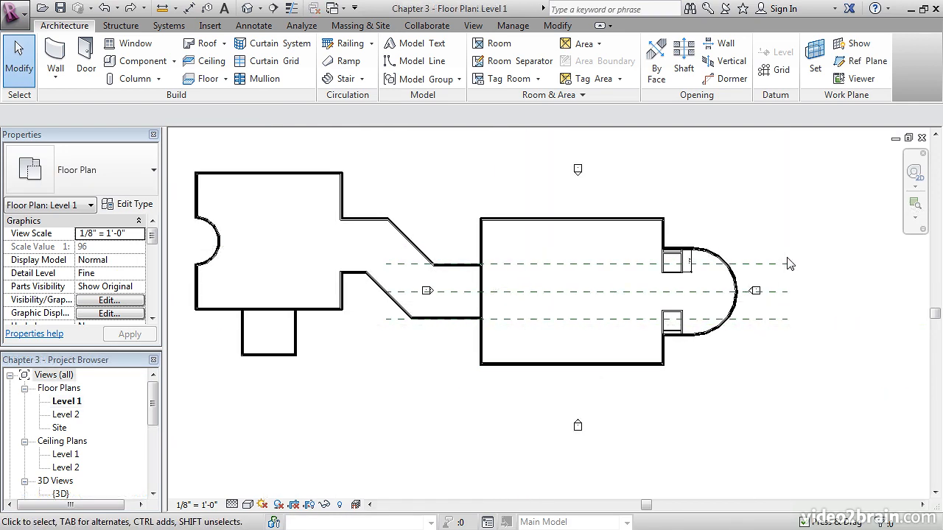
scroll(708, 268, "up", 1)
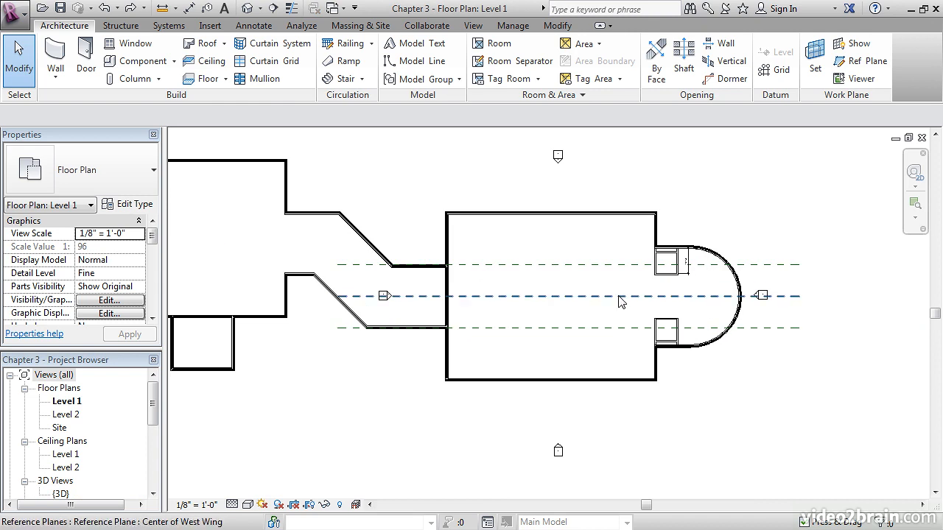
middle_click_drag(616, 288, 661, 311)
scroll(595, 288, "up", 5)
scroll(651, 307, "up", 1)
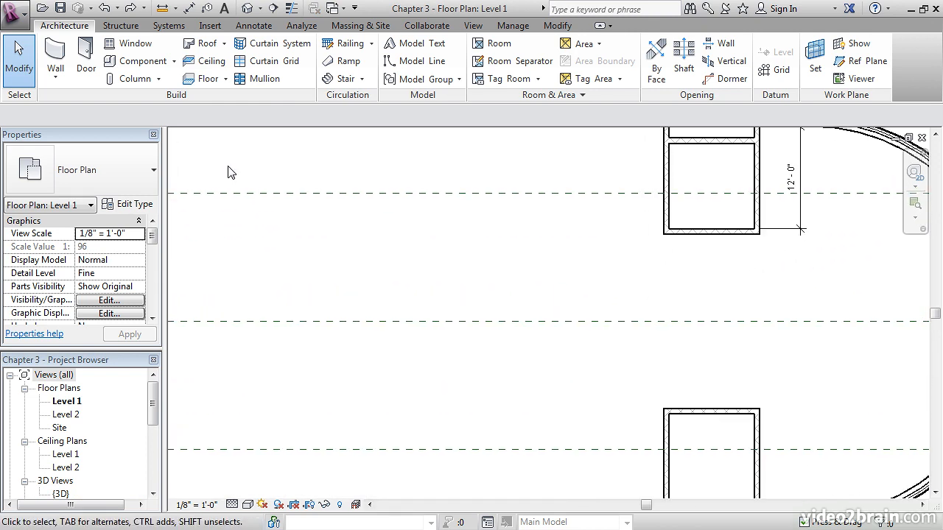
Start an architectural wall of type Interior - 6 1/8" Partition (2-hr), using the Start-End-Radius arc shape
left_click(55, 58)
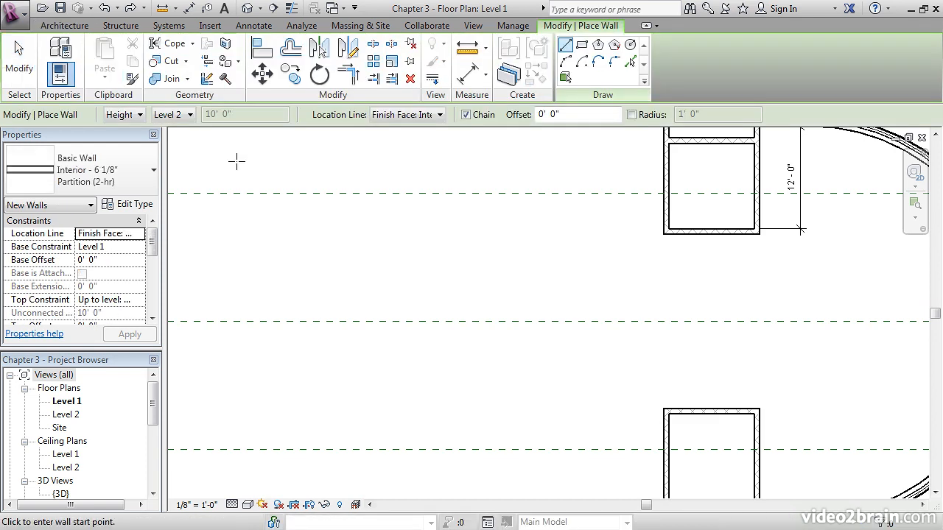
left_click(117, 182)
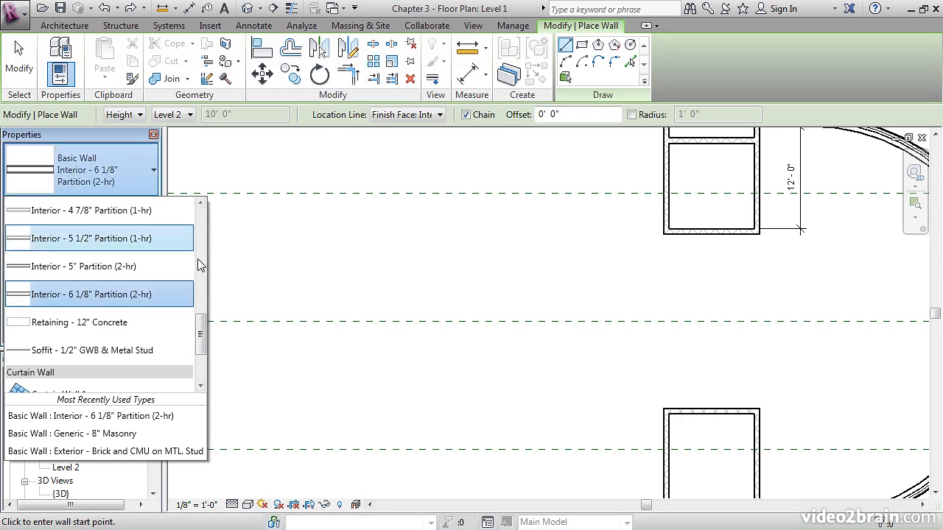
mouse_move(199, 332)
left_mouse_down()
mouse_move(200, 317)
mouse_move(200, 333)
left_mouse_up()
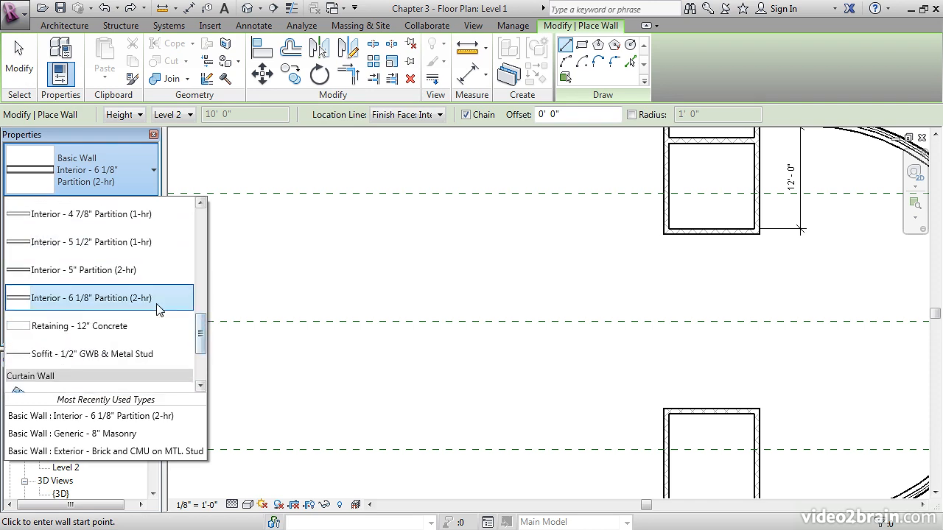
left_click(103, 299)
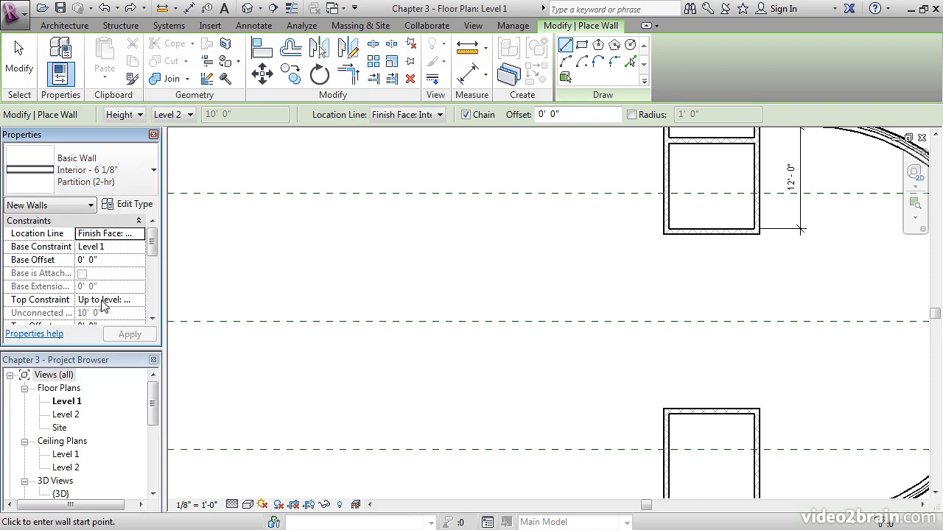
left_click(565, 63)
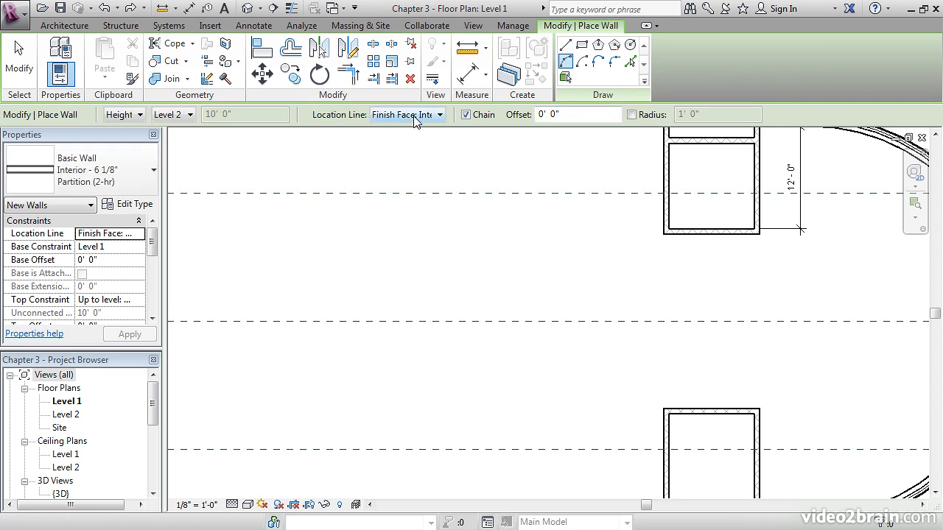
Span the arc wall between the facing left-hand corners of the upper and lower masonry shafts, flipping its orientation to the outer side
scroll(678, 267, "up", 4)
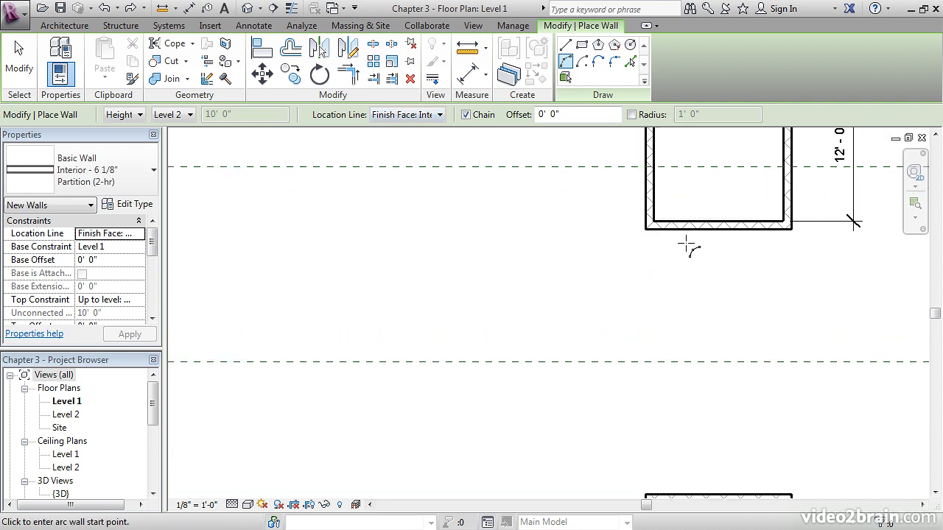
scroll(642, 242, "up", 2)
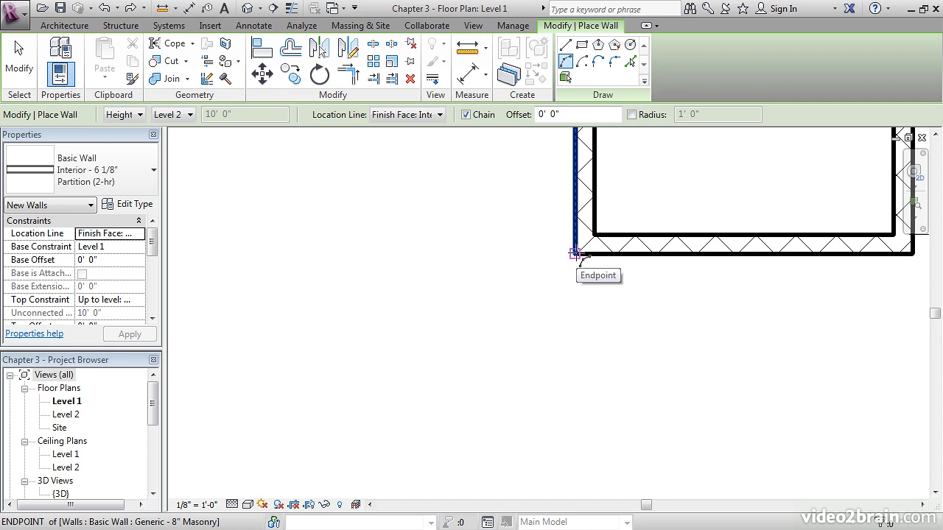
left_click(575, 253)
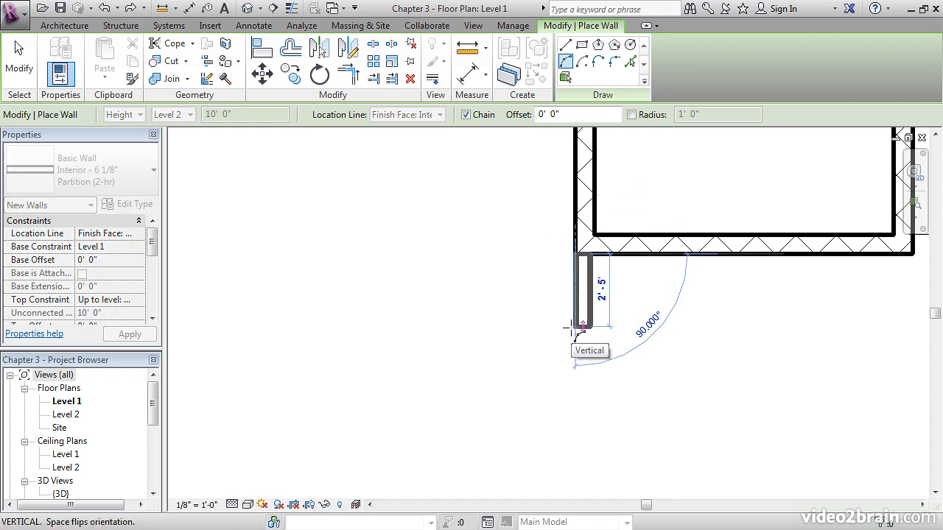
key("space")
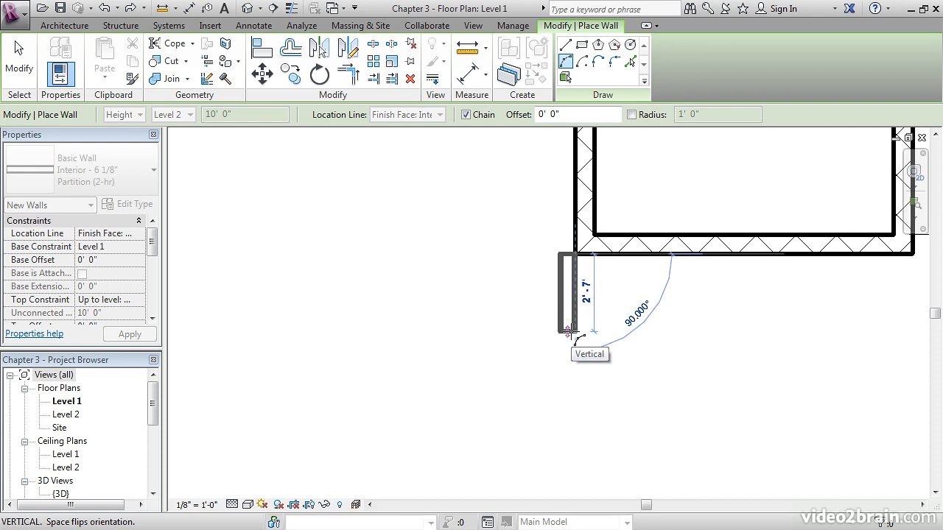
middle_click_drag(578, 380, 576, 266)
scroll(565, 287, "down", 5)
scroll(569, 310, "down", 1)
middle_click_drag(582, 371, 562, 266)
scroll(556, 383, "up", 4)
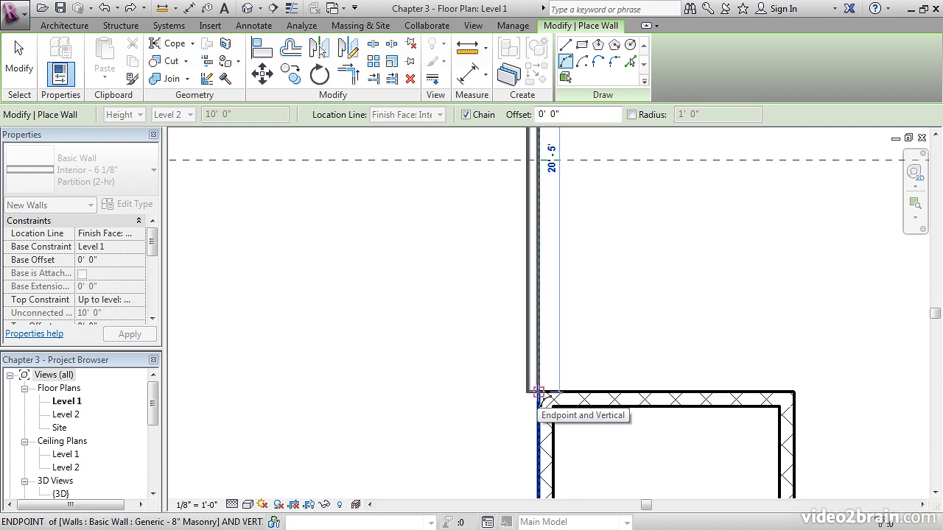
left_click(539, 391)
Bow the arc wall away from the rounded end of the building with a 20' radius, and finish the wall command
middle_click_drag(507, 280, 501, 340)
scroll(501, 341, "down", 3)
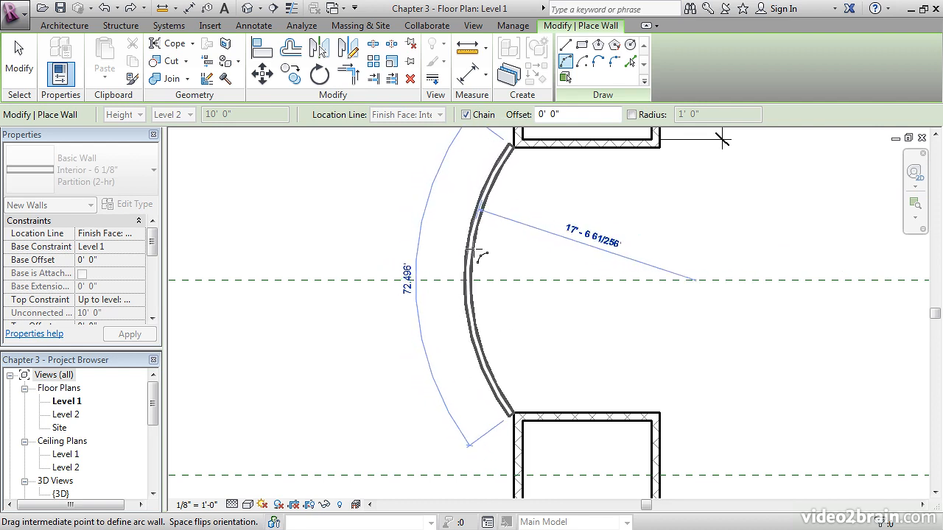
type("20")
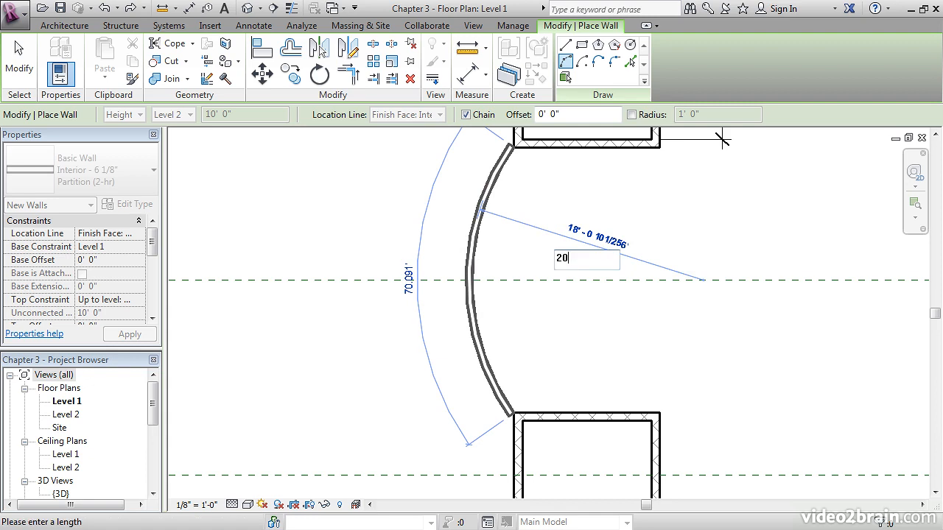
key("Return")
key("Escape")
key("Escape")
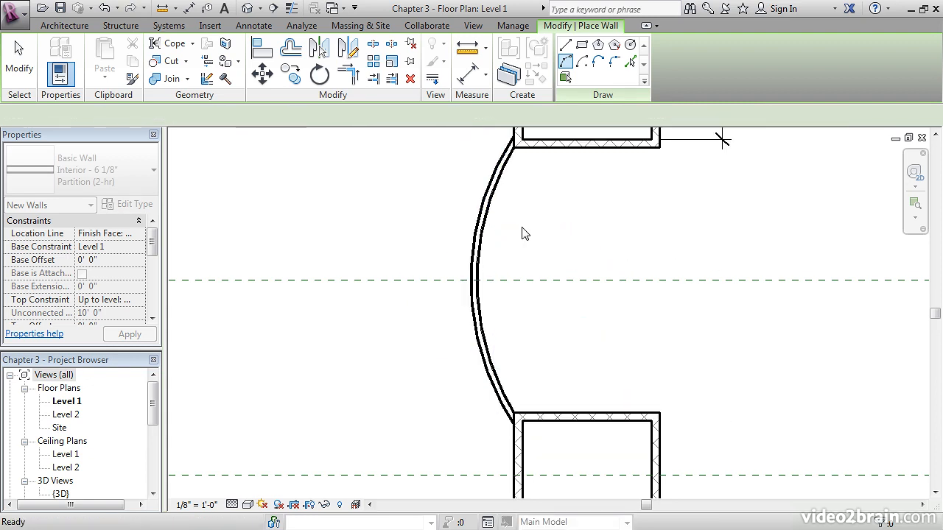
Start a straight wall similar to the arc partition, with an offset of 4'
scroll(523, 234, "down", 1)
middle_click_drag(523, 239, 601, 249)
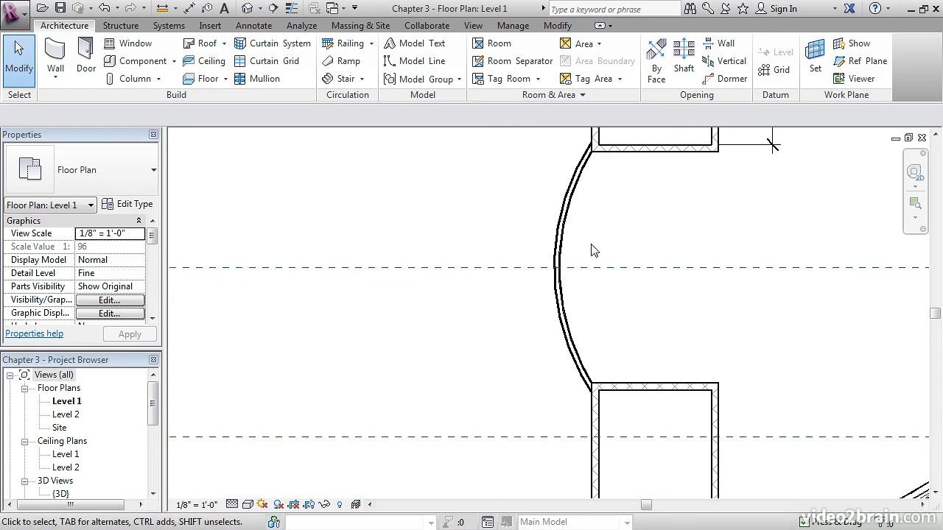
right_click(568, 221)
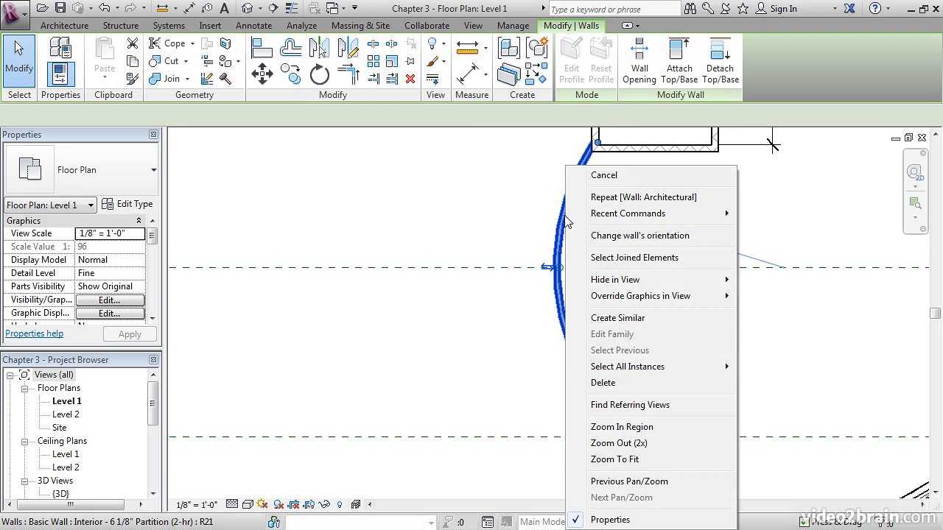
left_click(630, 318)
middle_click_drag(495, 211, 548, 233)
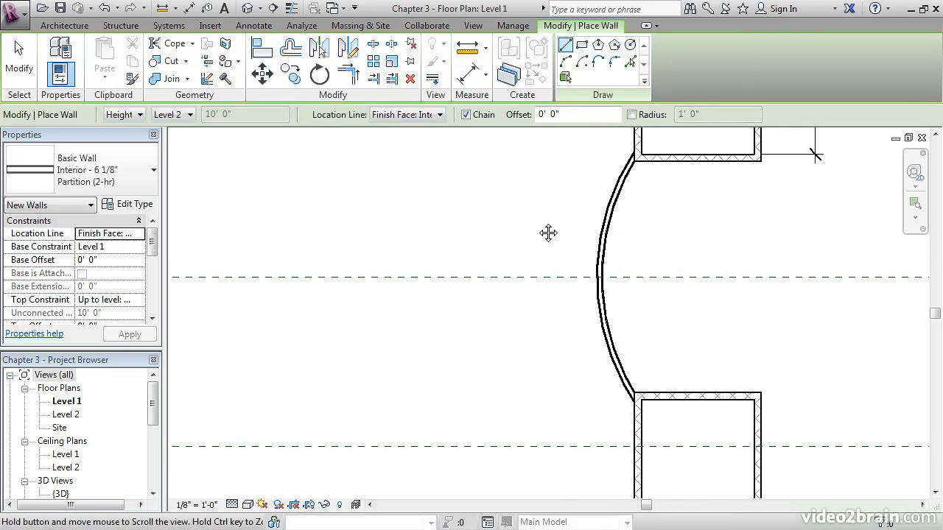
left_click_drag(566, 115, 514, 117)
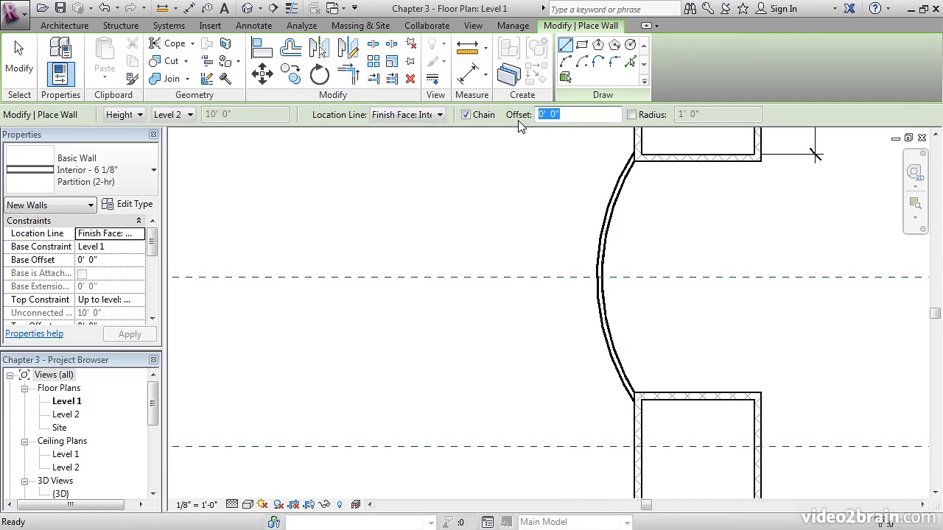
type("4")
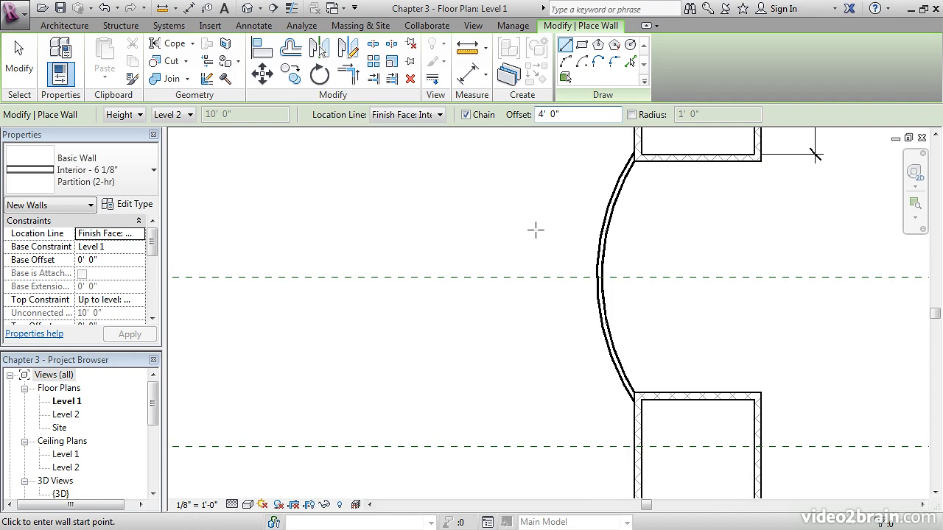
Draw the lower corridor wall along the central reference plane, from the arc wall's midpoint to the midpoint of the opposite exterior wall
scroll(521, 277, "up", 2)
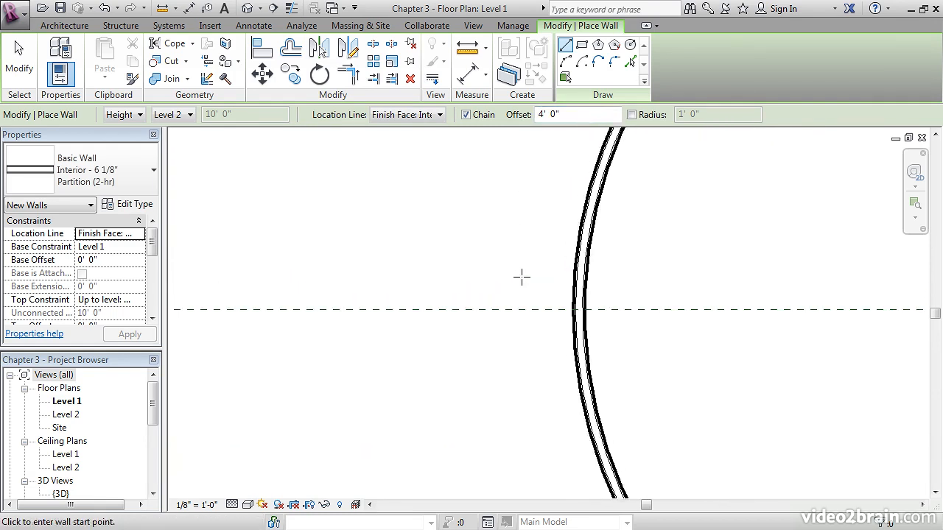
scroll(521, 277, "down", 1)
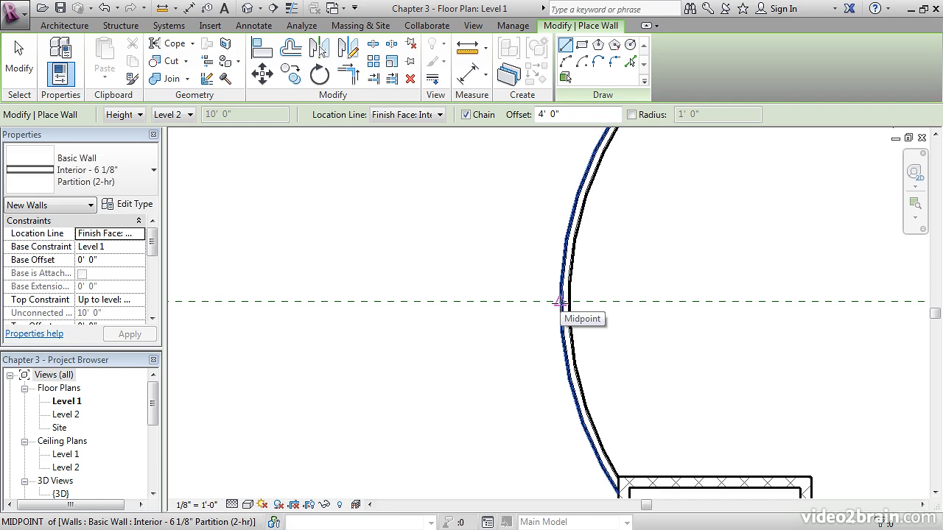
left_click(560, 302)
scroll(463, 300, "down", 1)
scroll(463, 299, "down", 4)
middle_click_drag(394, 301, 552, 300)
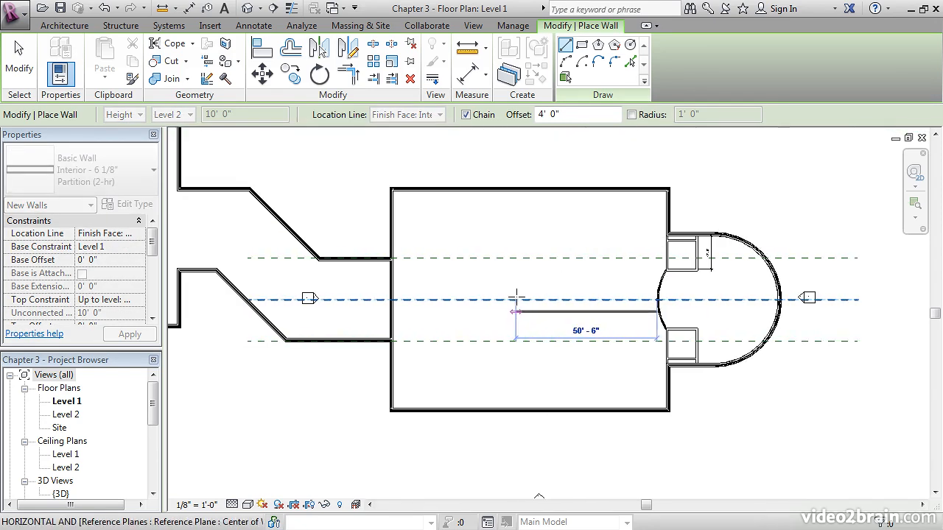
middle_click_drag(436, 300, 509, 307)
scroll(480, 308, "up", 2)
scroll(480, 308, "up", 4)
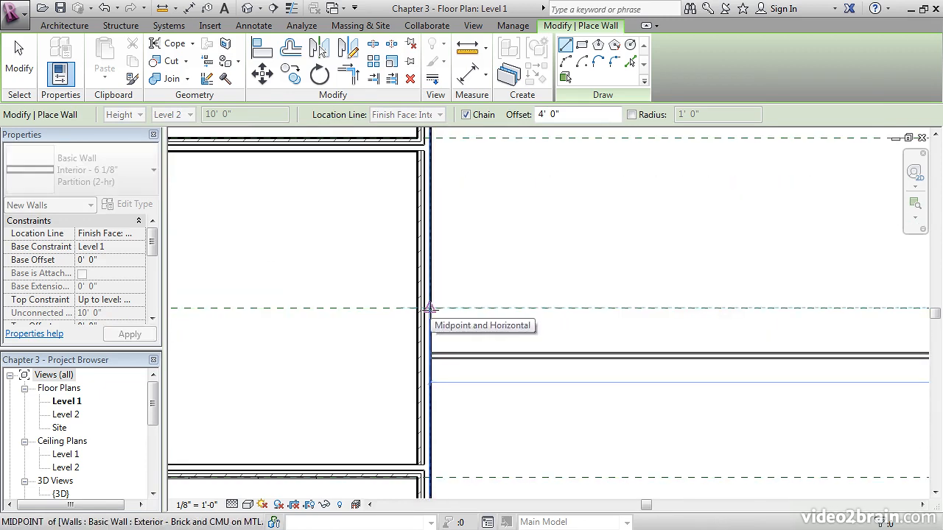
left_click(430, 309)
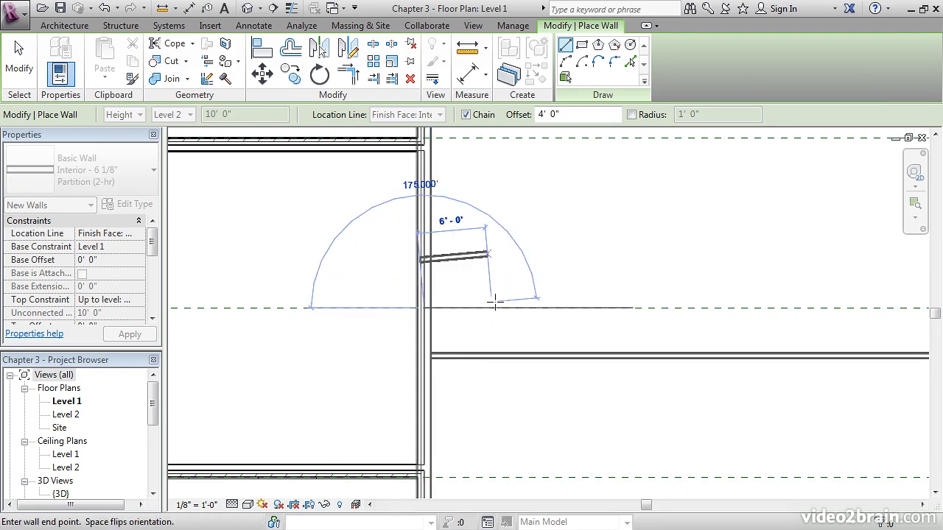
Draw the upper corridor wall along the central reference plane to the arc wall's midpoint, and finish the wall command
middle_click_drag(605, 316, 468, 312)
scroll(454, 302, "down", 3)
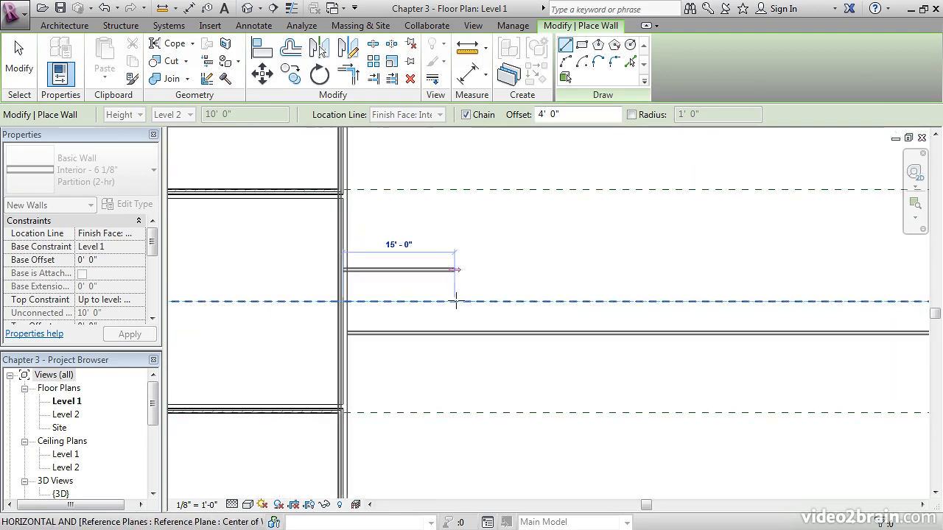
middle_click_drag(539, 298, 404, 292)
middle_click_drag(617, 309, 522, 299)
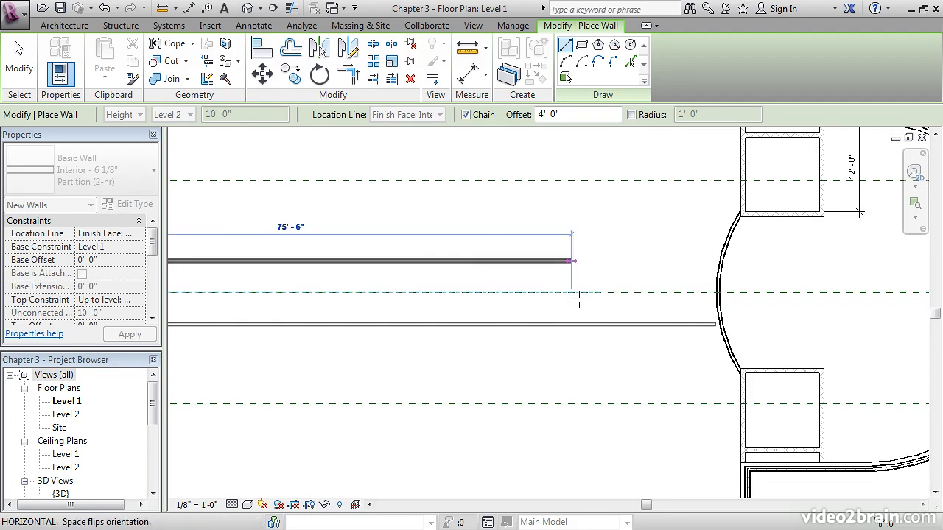
scroll(713, 292, "up", 5)
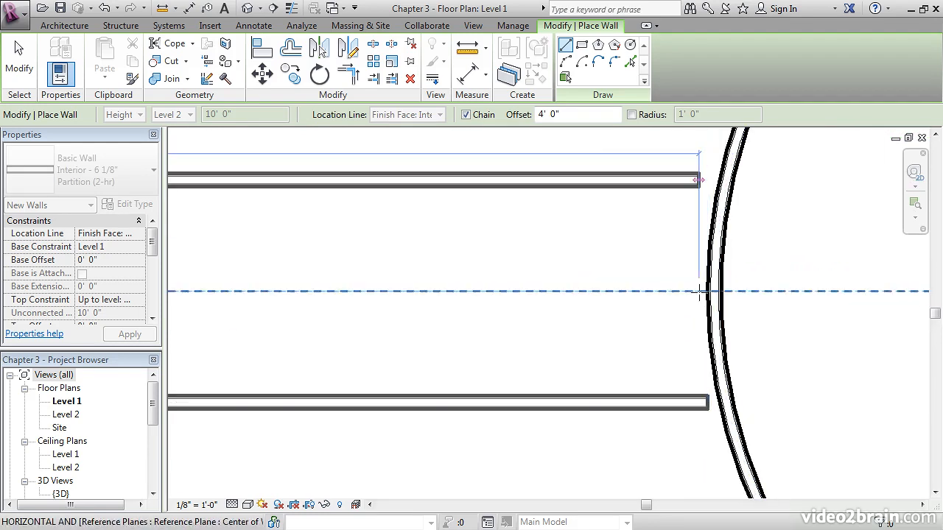
left_click(707, 292)
key("Escape")
key("Escape")
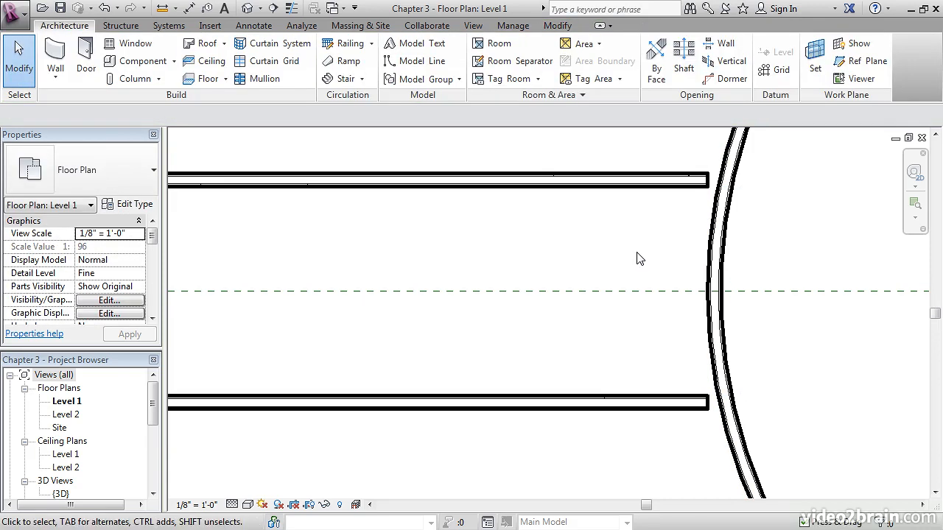
Pull the lower corridor wall's end into the core of the exterior wall so that the two walls join
middle_click_drag(434, 262, 794, 254)
scroll(696, 250, "down", 4)
middle_click_drag(471, 268, 473, 268)
scroll(547, 280, "up", 6)
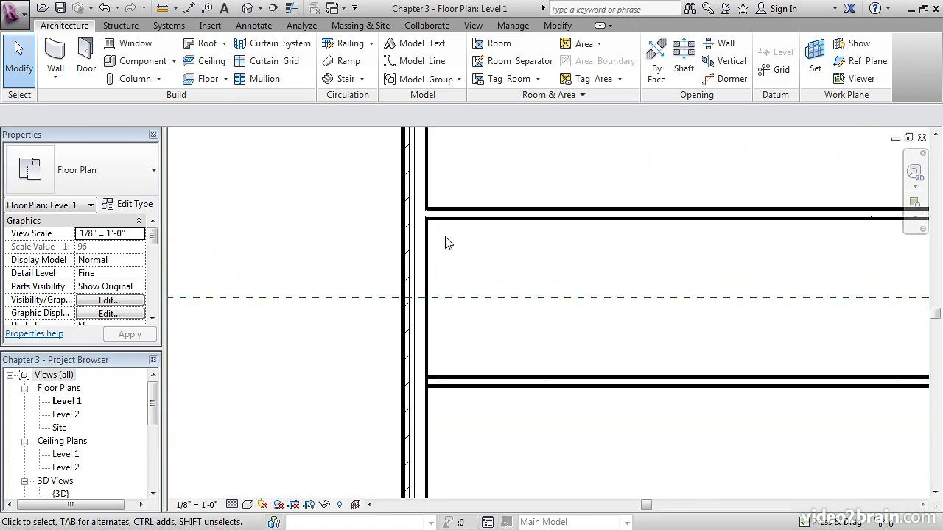
middle_click_drag(461, 361, 495, 257)
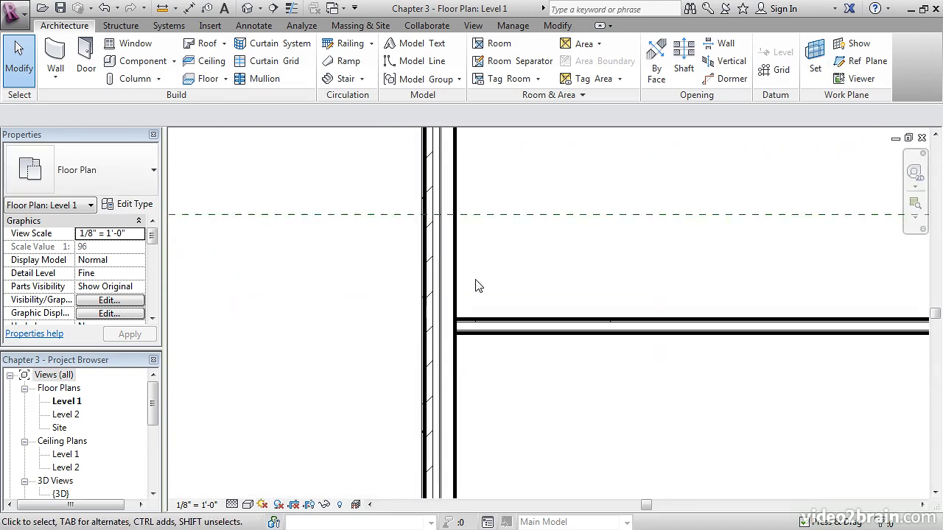
scroll(476, 280, "up", 3)
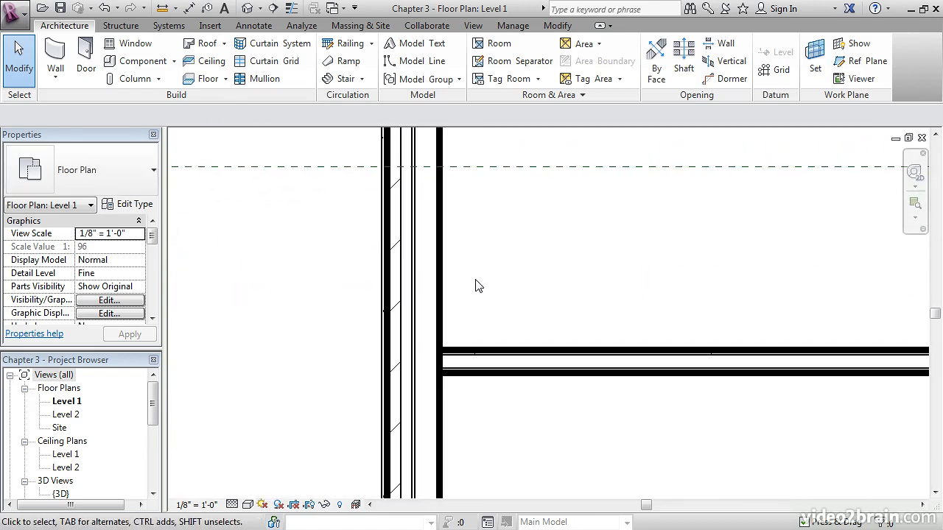
left_click(478, 354)
scroll(416, 360, "up", 3)
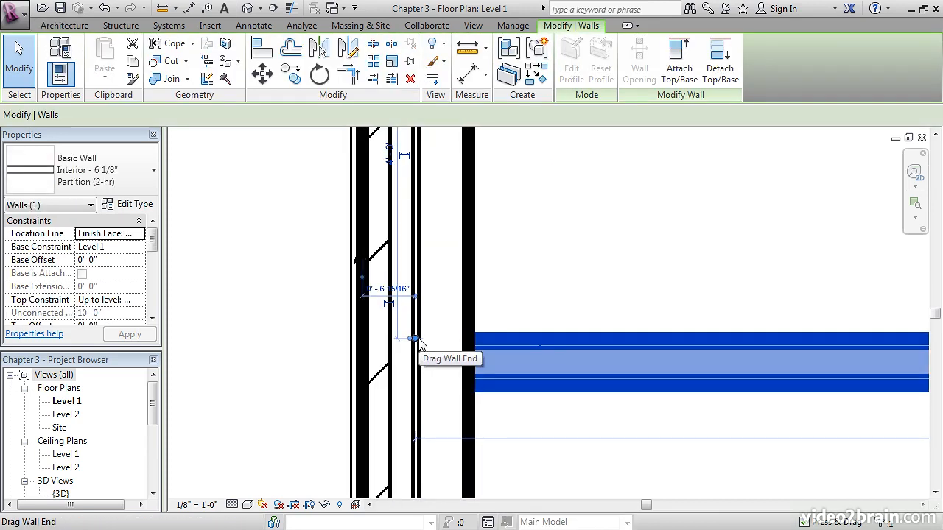
left_click_drag(416, 340, 391, 339)
middle_click_drag(540, 310, 484, 315)
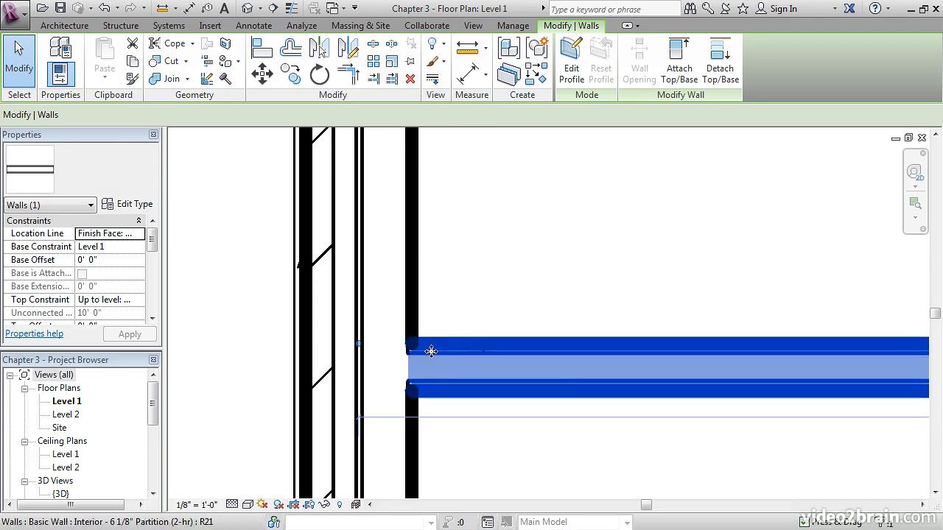
Extend the opposite end of the lower corridor wall to join the arc wall
scroll(433, 344, "down", 6)
middle_click_drag(622, 323, 280, 329)
middle_click_drag(698, 305, 583, 316)
scroll(590, 333, "up", 4)
scroll(589, 333, "up", 1)
left_click_drag(597, 372, 619, 372)
Extend the upper corridor wall's end to join the arc wall, and deselect it
middle_click_drag(673, 332, 543, 290)
left_click(519, 275)
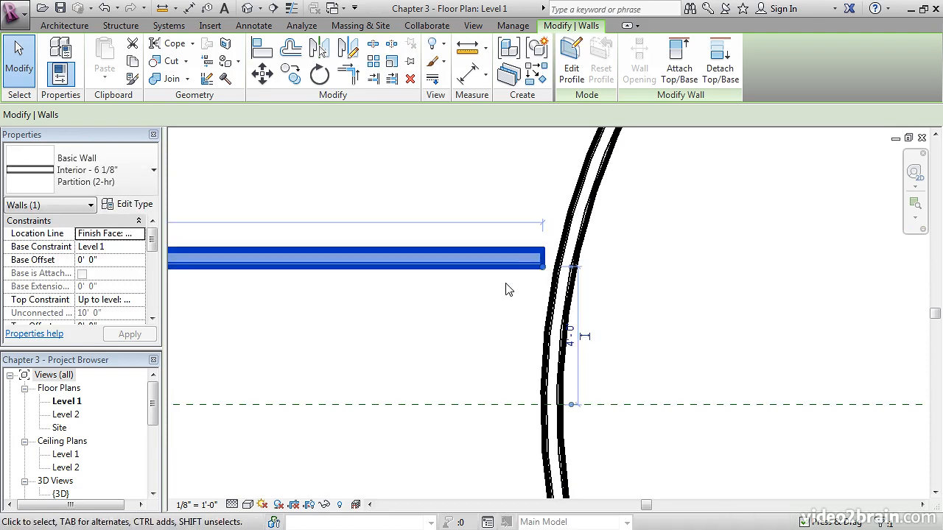
left_click_drag(542, 266, 567, 267)
left_click(658, 294)
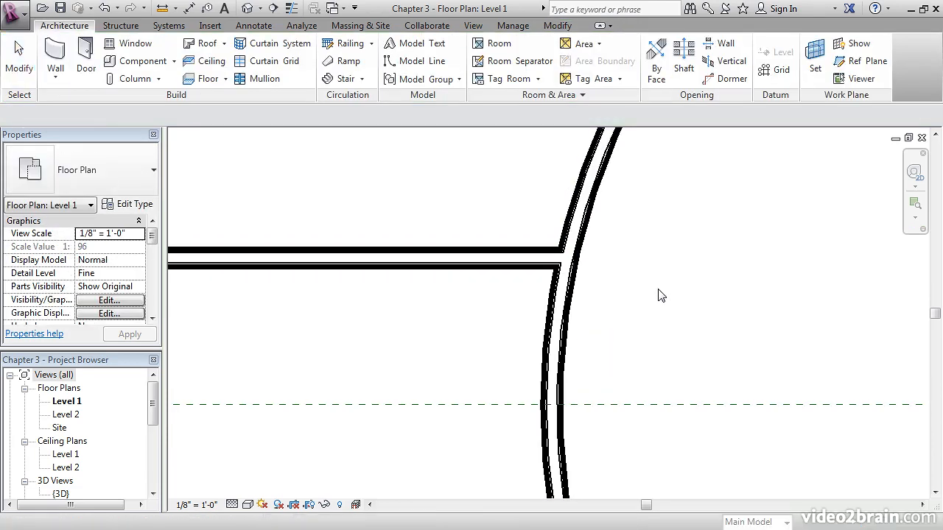
middle_click_drag(658, 292, 657, 295)
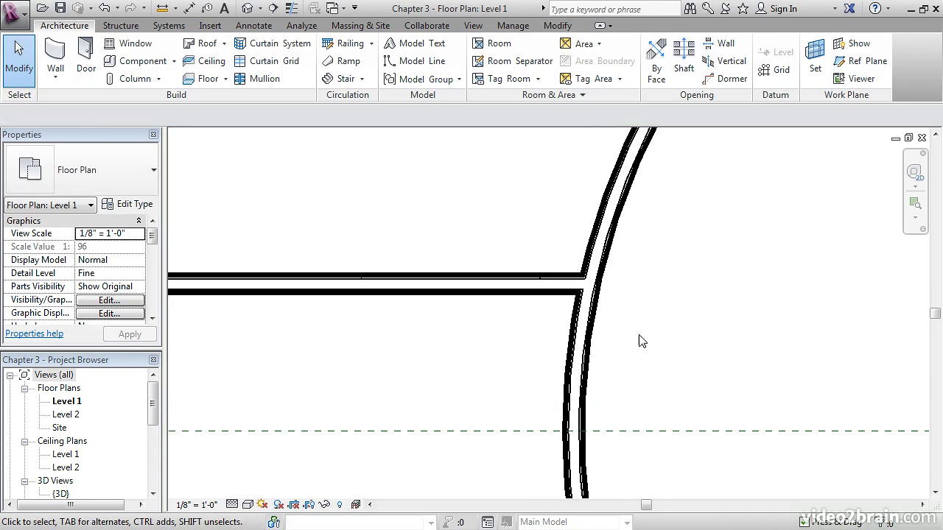
Start a wall similar to the upper corridor wall, with the location line set to Finish Face: Exterior
middle_click_drag(643, 354, 783, 338)
scroll(627, 343, "down", 5)
middle_click_drag(621, 352, 773, 398)
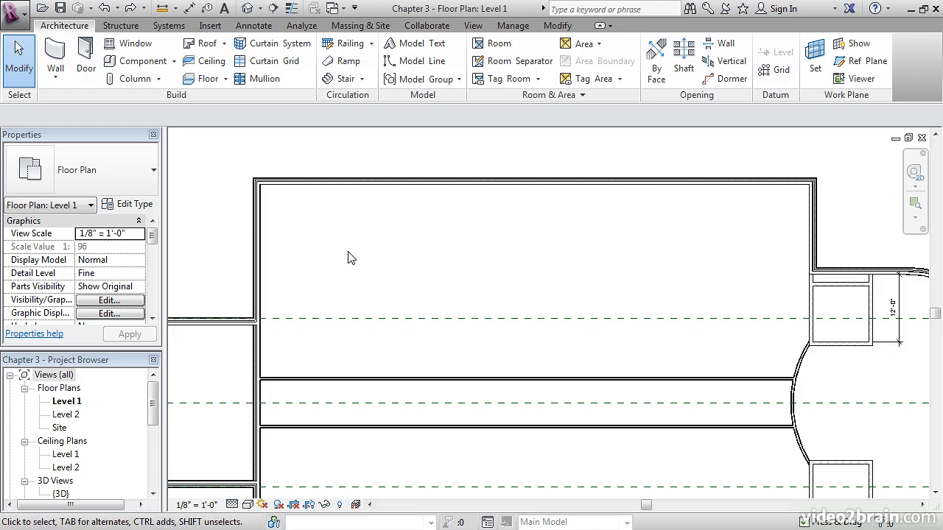
right_click(322, 381)
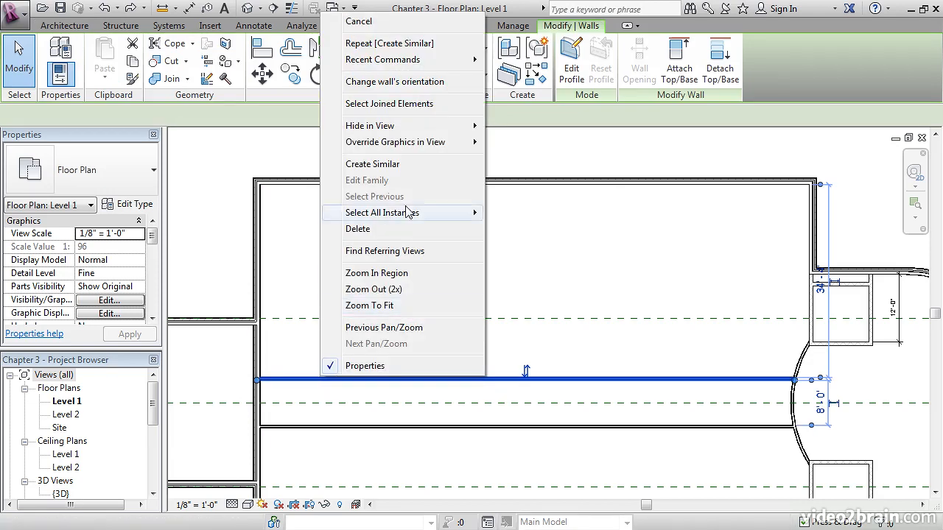
left_click(394, 165)
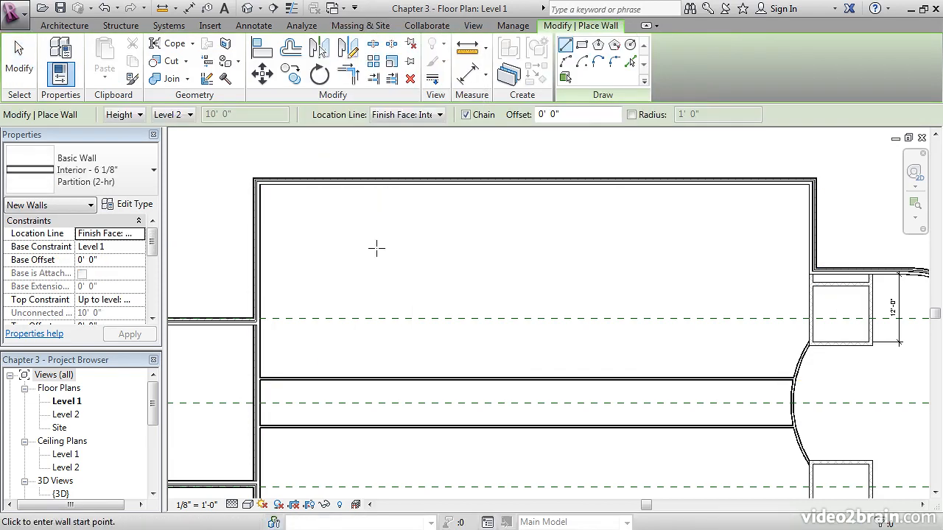
left_click(421, 118)
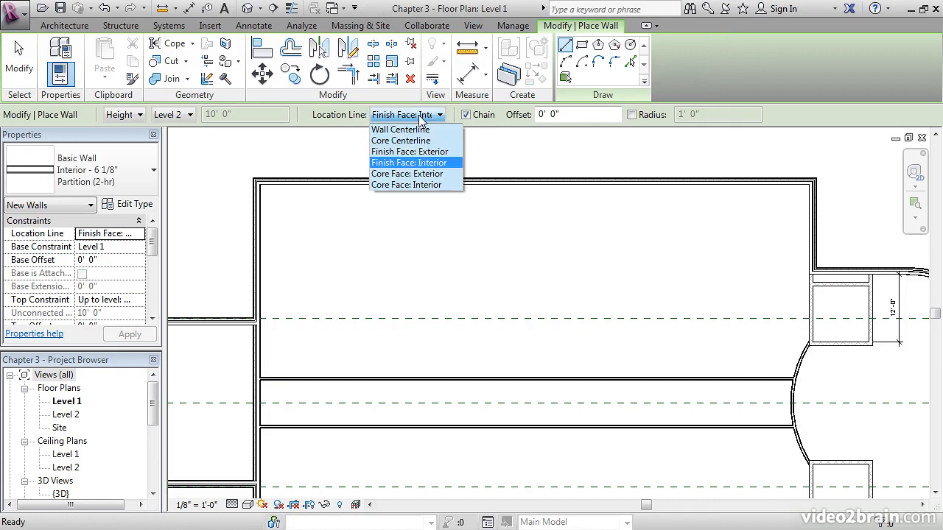
left_click(405, 152)
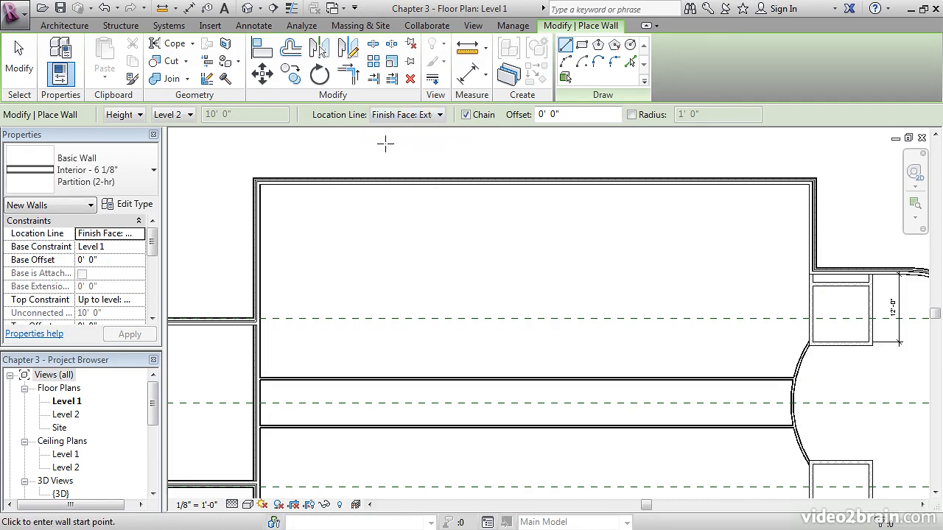
Draw a perpendicular partition 12' from the left exterior wall, from the upper corridor wall up to the upper exterior wall, and finish the command
middle_click_drag(332, 256, 358, 215)
scroll(337, 295, "up", 3)
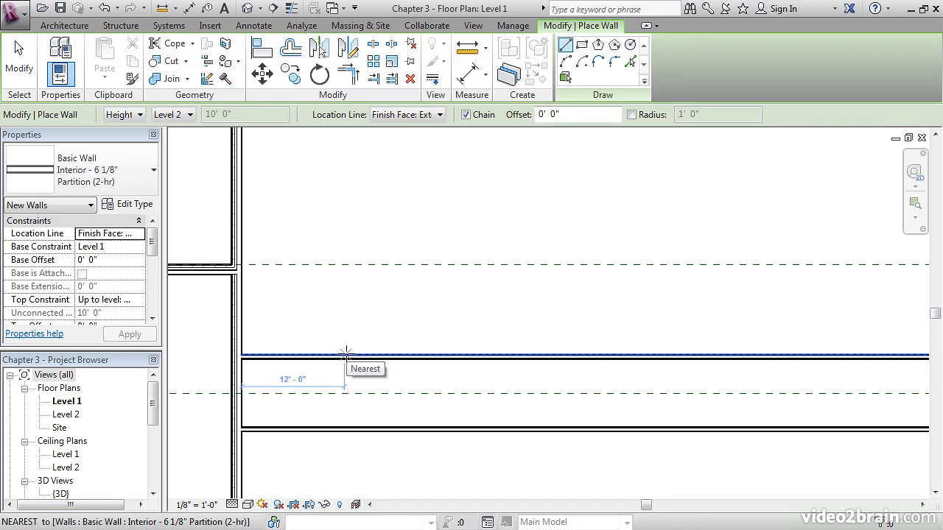
left_click(346, 355)
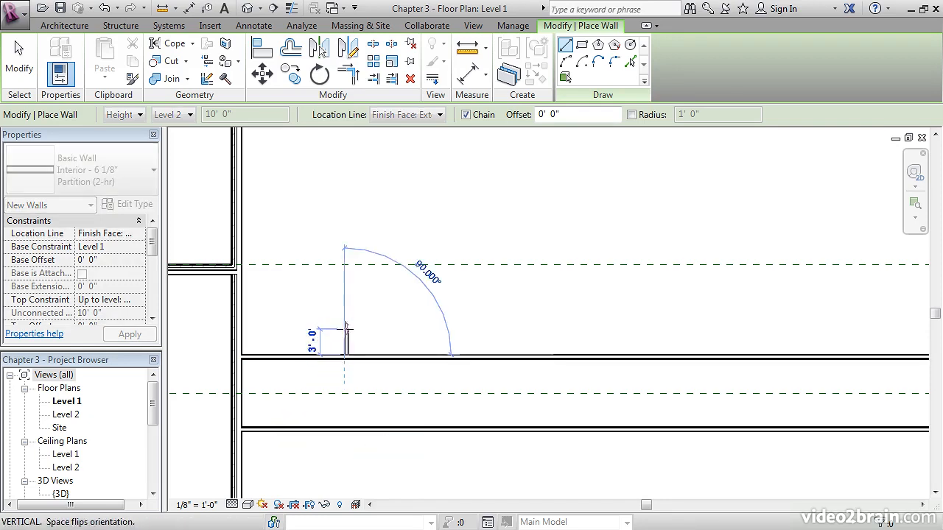
middle_click_drag(356, 286, 346, 371)
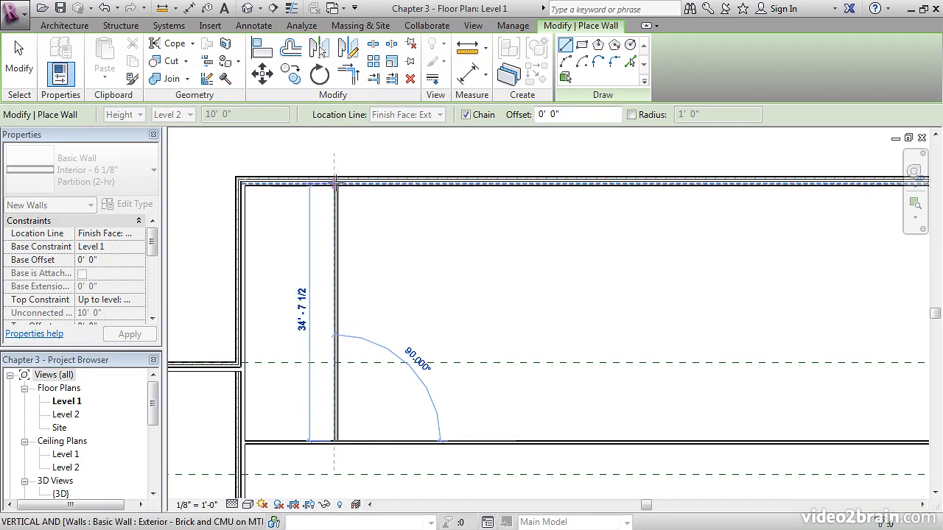
scroll(333, 181, "up", 3)
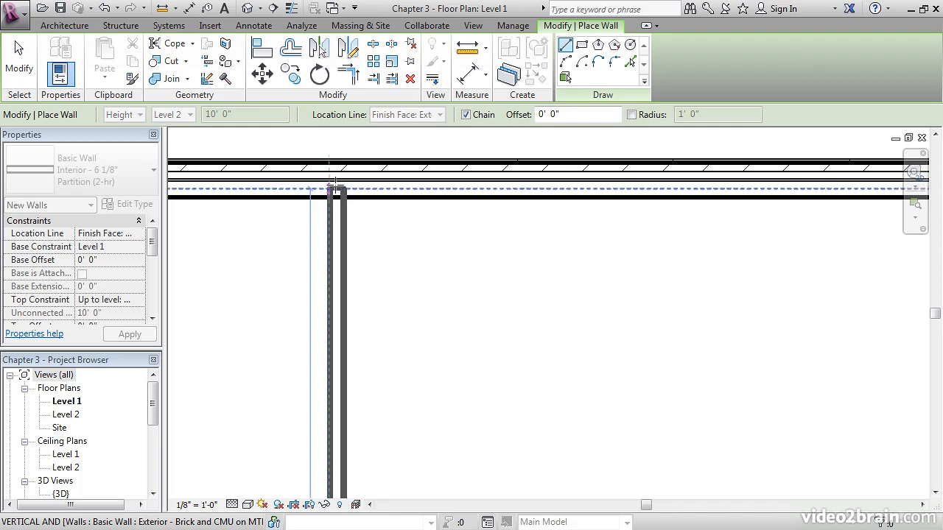
left_click(333, 190)
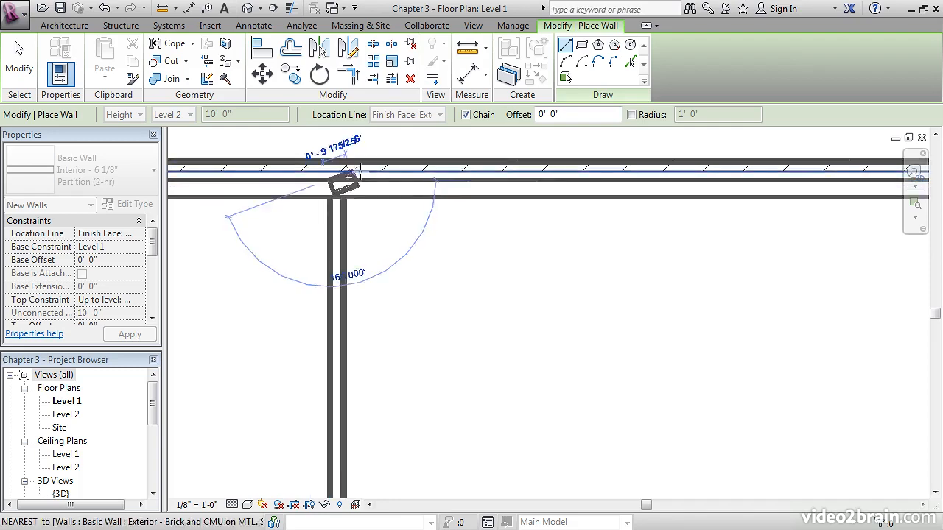
key("Escape")
key("Escape")
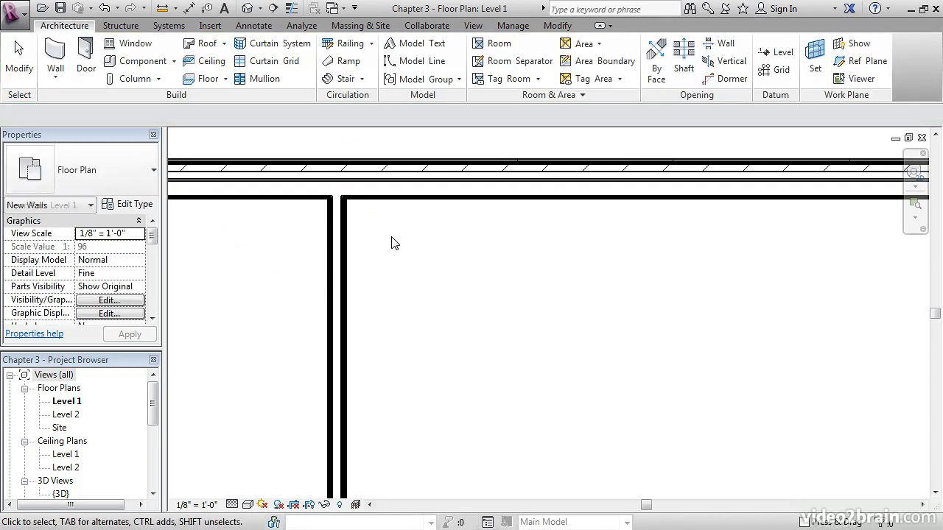
Check the new partition's distance from the exterior wall beside it
scroll(391, 244, "down", 3)
middle_click_drag(392, 258, 381, 277)
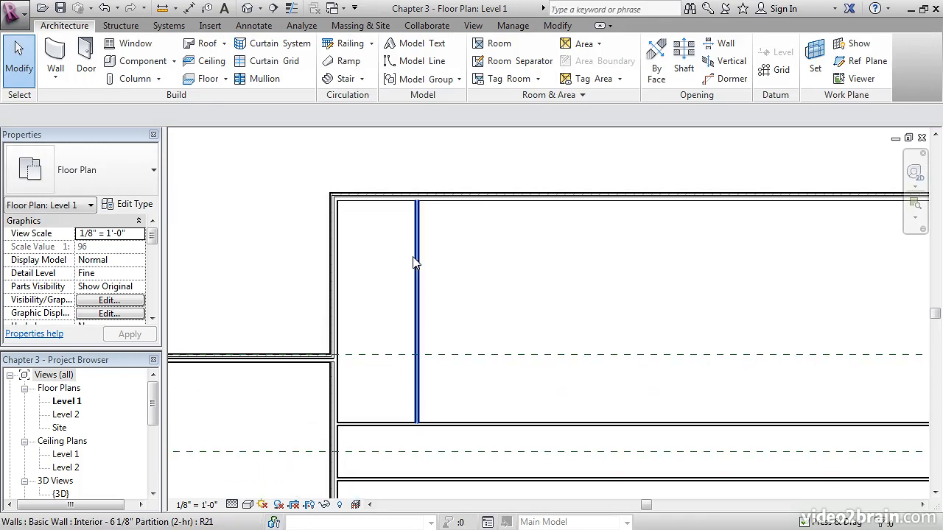
left_click(415, 261)
middle_click_drag(469, 239, 469, 247)
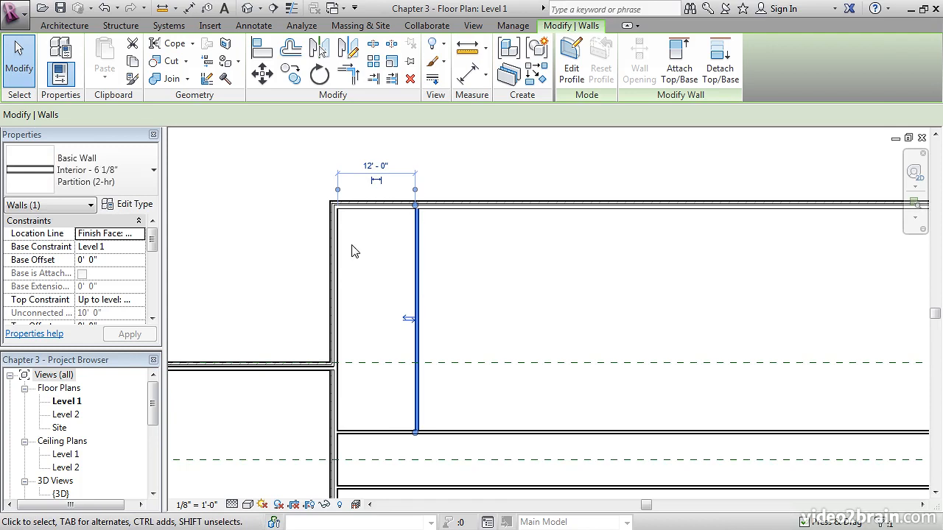
left_click(464, 287)
Start a wall similar to the upper corridor wall using Pick Lines, with an offset of 6'
middle_click_drag(436, 322, 531, 296)
scroll(479, 273, "up", 1)
middle_click_drag(528, 398, 533, 361)
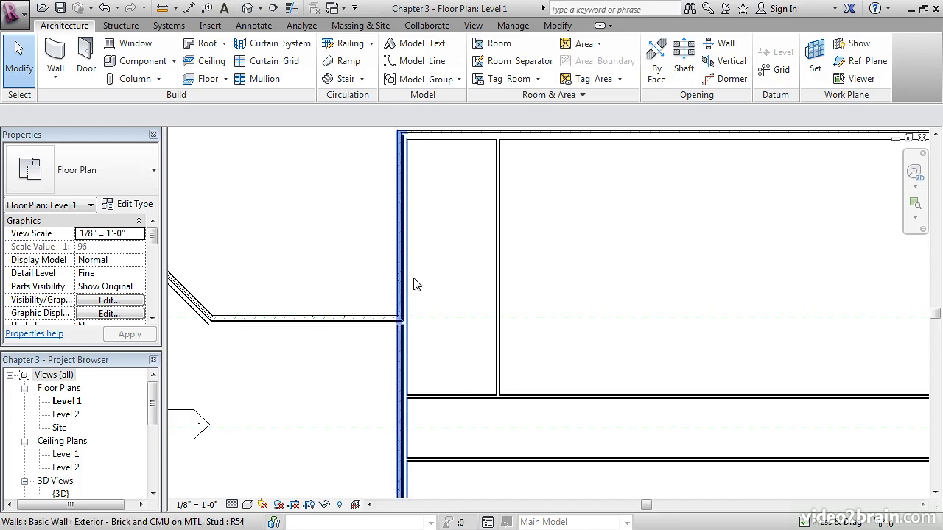
middle_click_drag(469, 280, 492, 365)
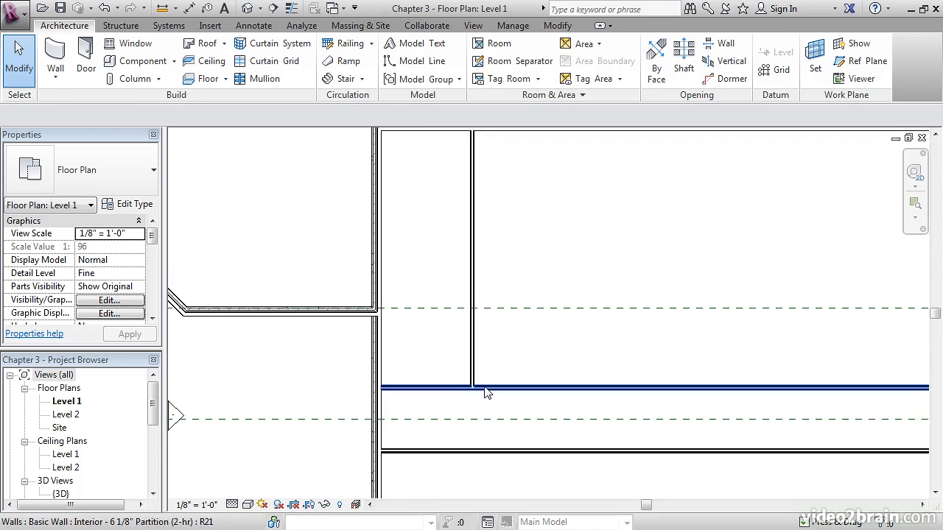
left_click(485, 389)
right_click(485, 389)
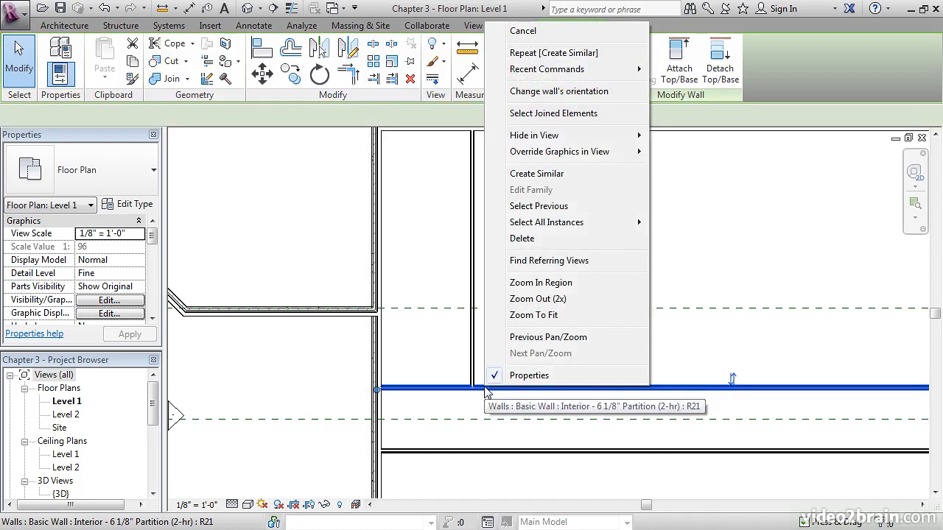
left_click(525, 174)
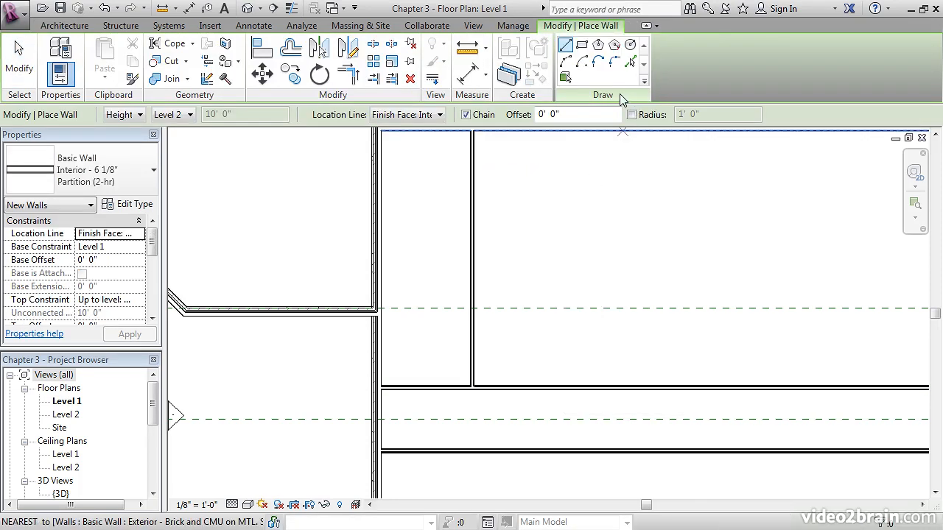
left_click(631, 63)
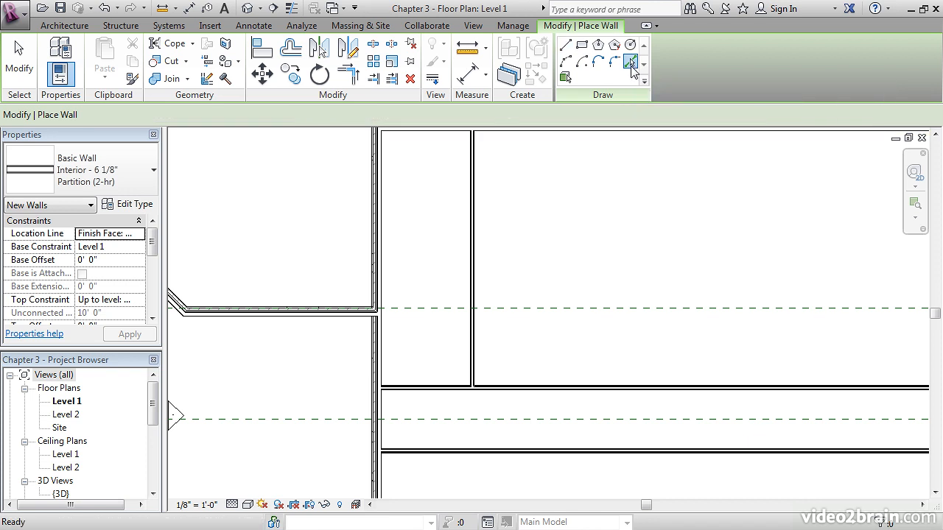
left_click_drag(527, 116, 492, 115)
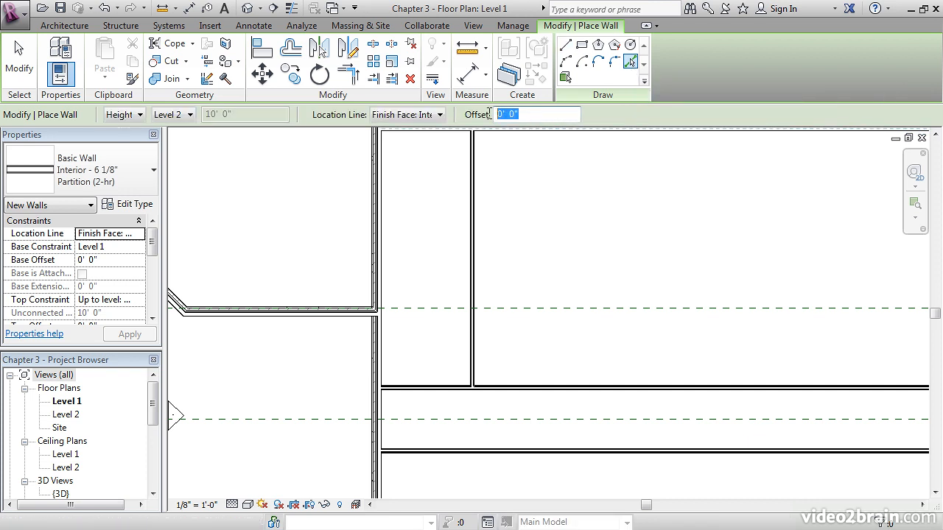
type("6")
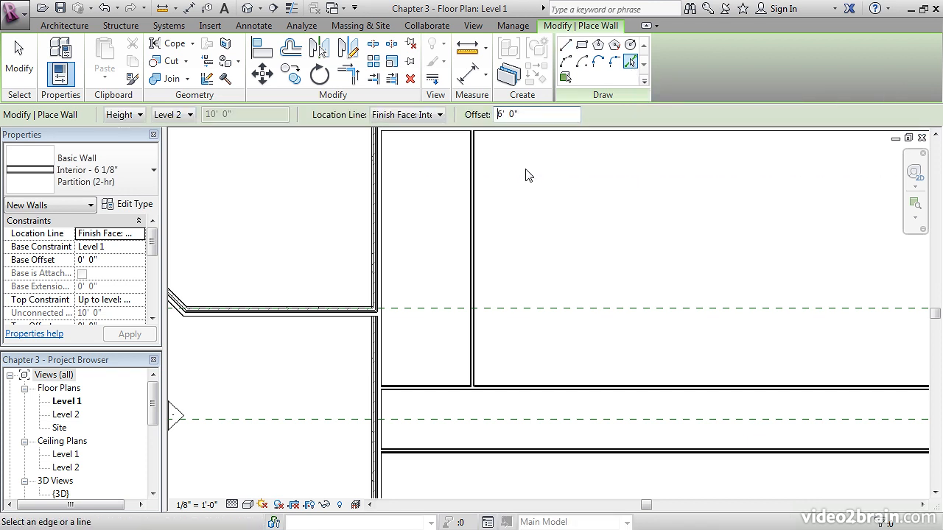
Place a parallel partition above the upper corridor wall at the 6' offset, and finish the wall command
mouse_move(507, 275)
middle_mouse_down()
mouse_move(522, 270)
mouse_move(496, 284)
middle_mouse_up()
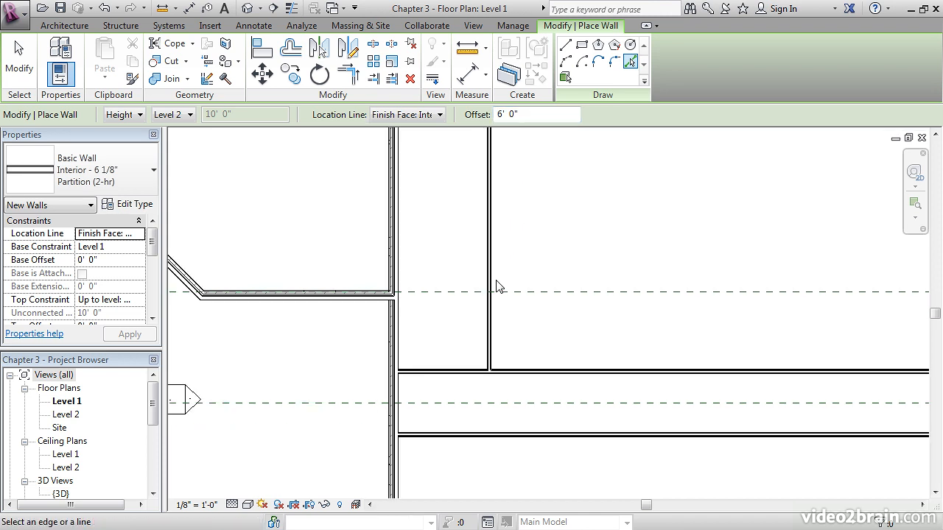
left_click(435, 360)
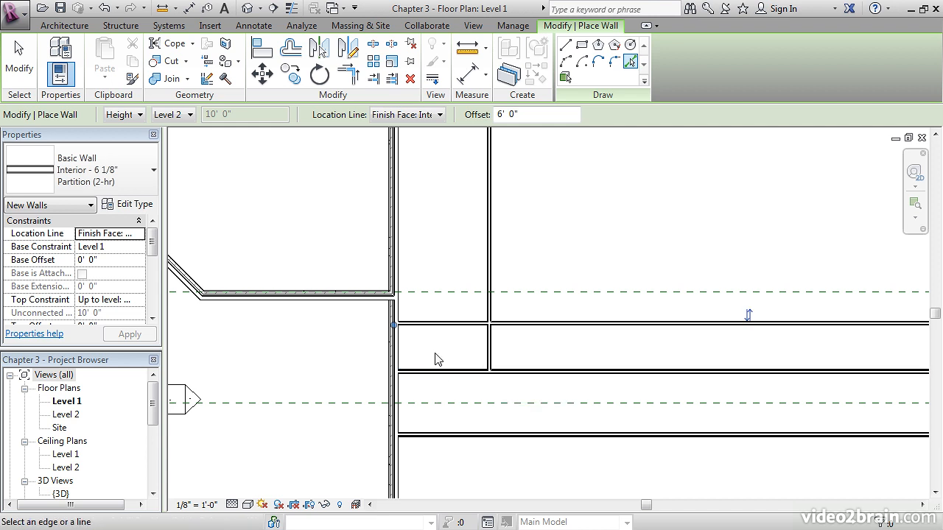
key("Escape")
key("Escape")
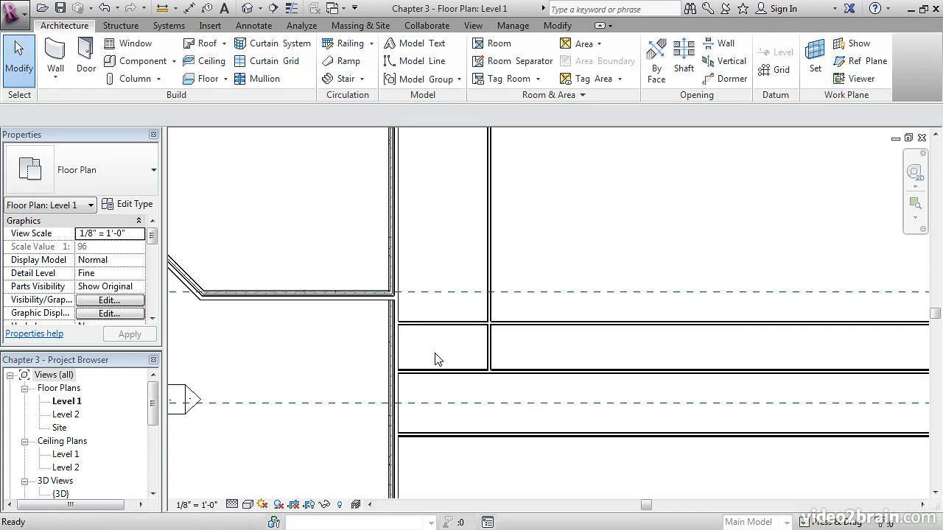
Measure the clear distance between the upper corridor wall and the new parallel partition above it
middle_click_drag(442, 354, 446, 347)
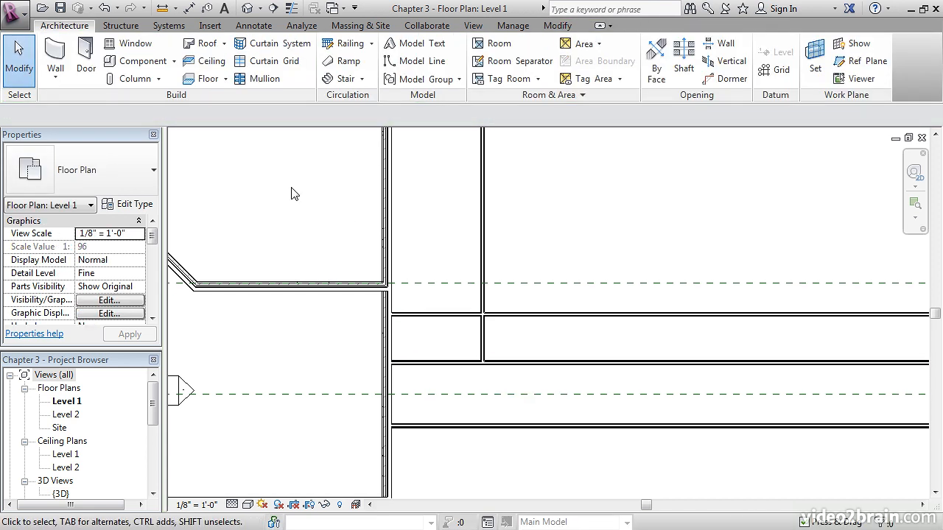
left_click(162, 9)
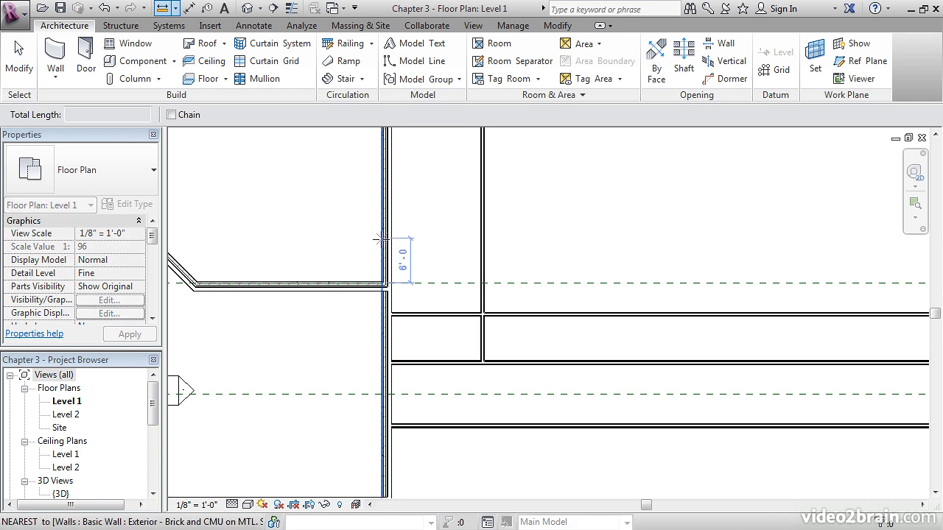
left_click(423, 317)
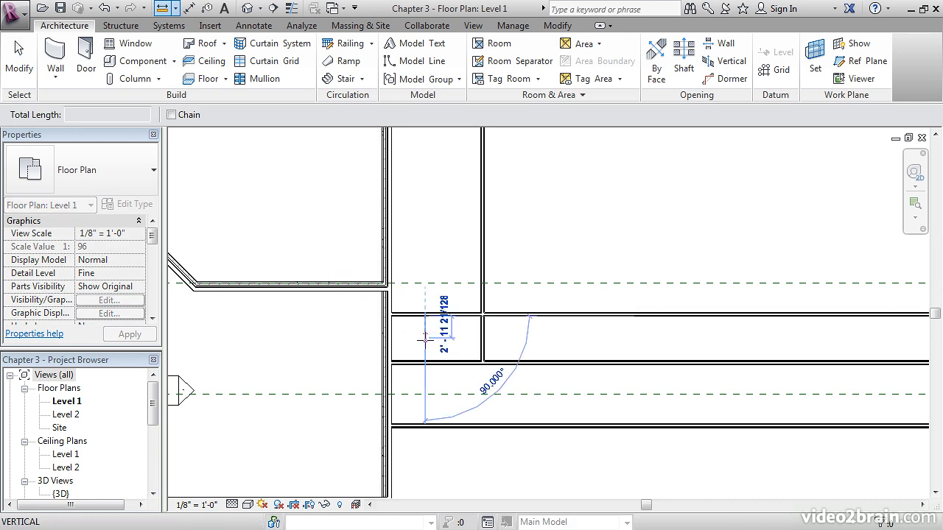
left_click(425, 361)
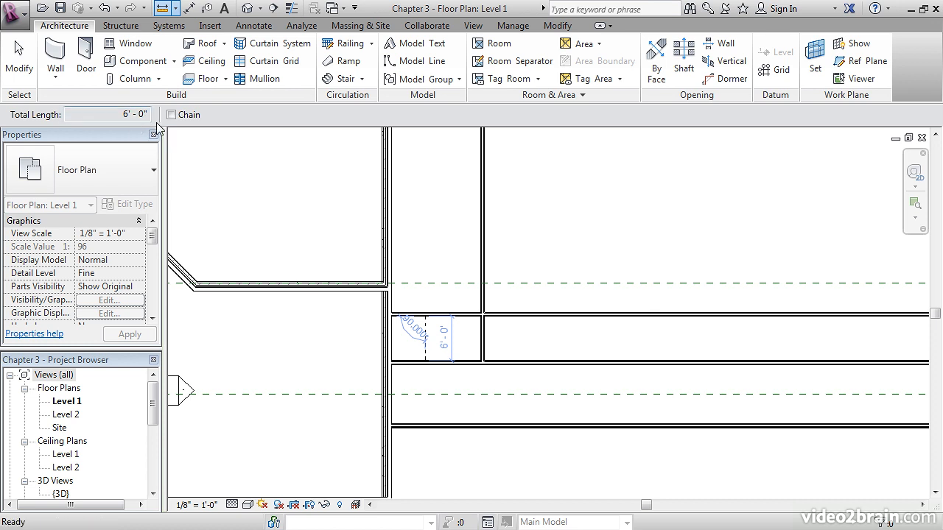
key("Escape")
key("Escape")
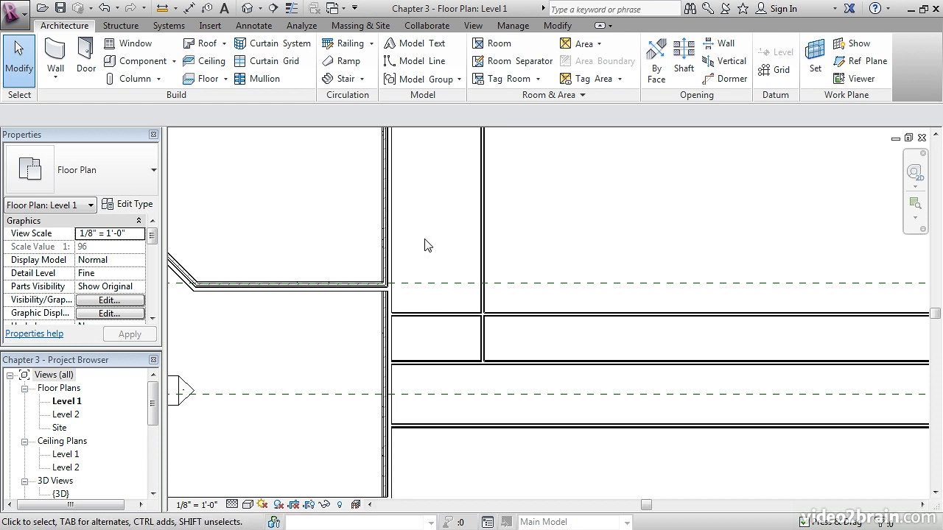
Add a similar 6 1/8" partition above the first parallel one using Pick Lines with a 12' offset, and finish the wall command
right_click(442, 318)
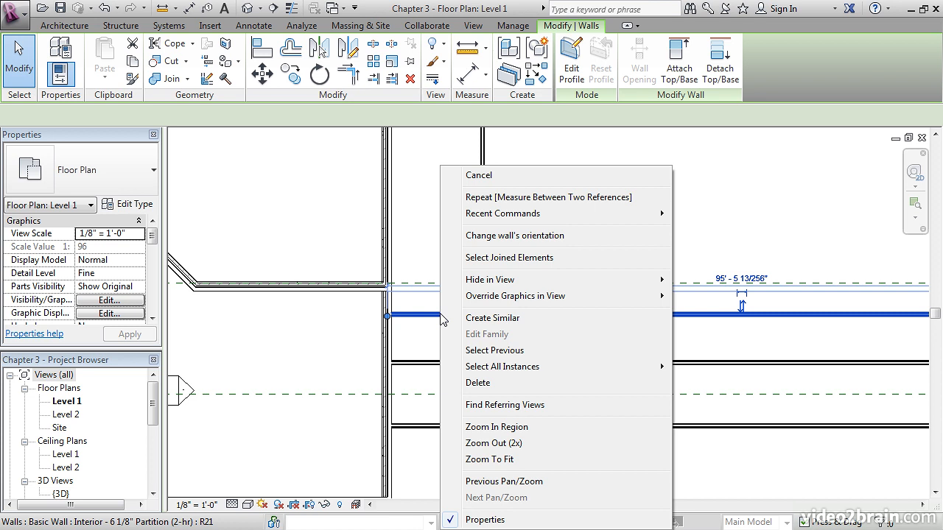
left_click(471, 318)
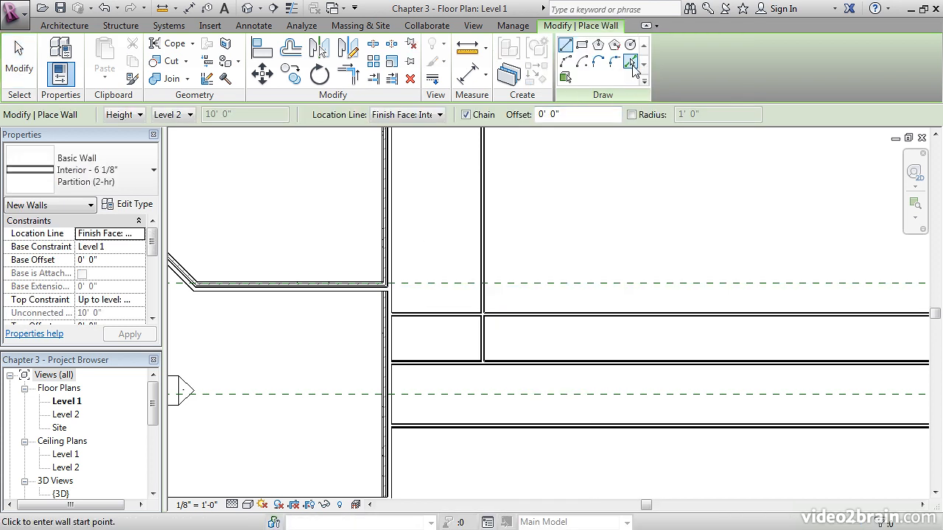
left_click(633, 63)
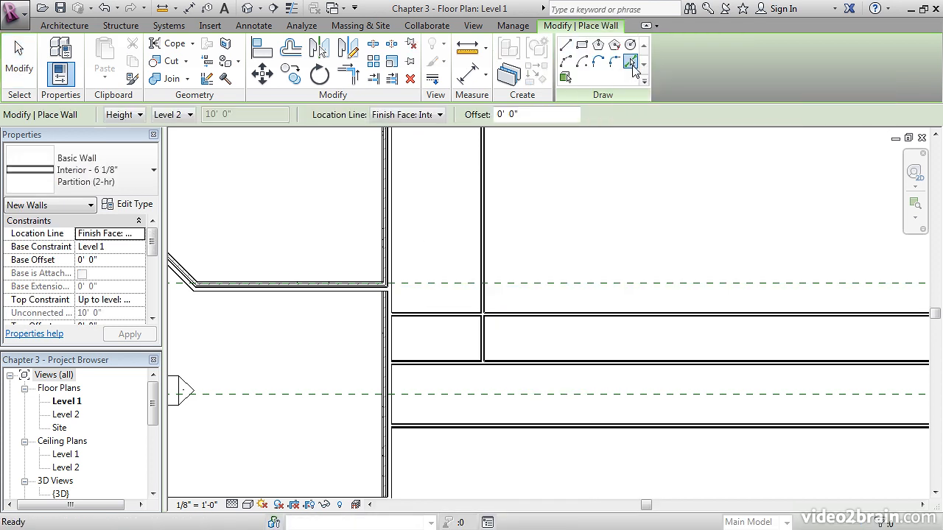
left_click(495, 114)
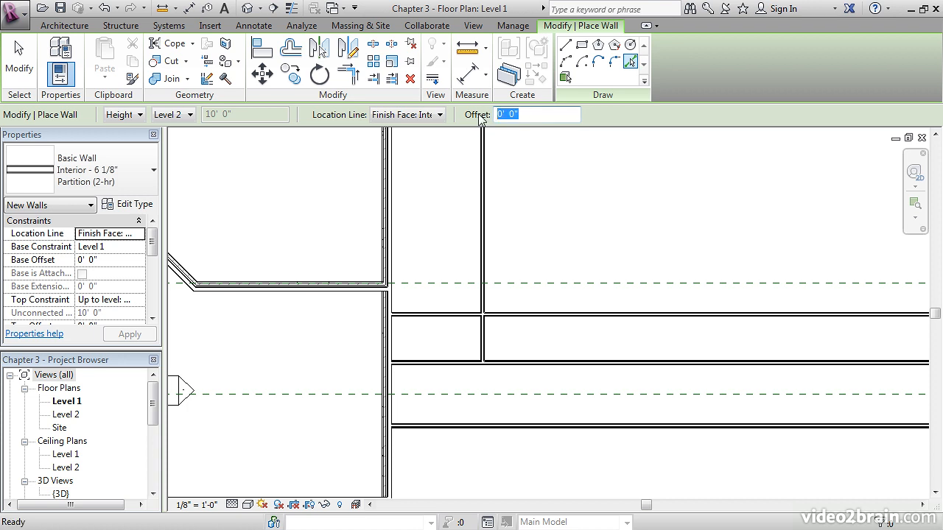
type("12")
key("Return")
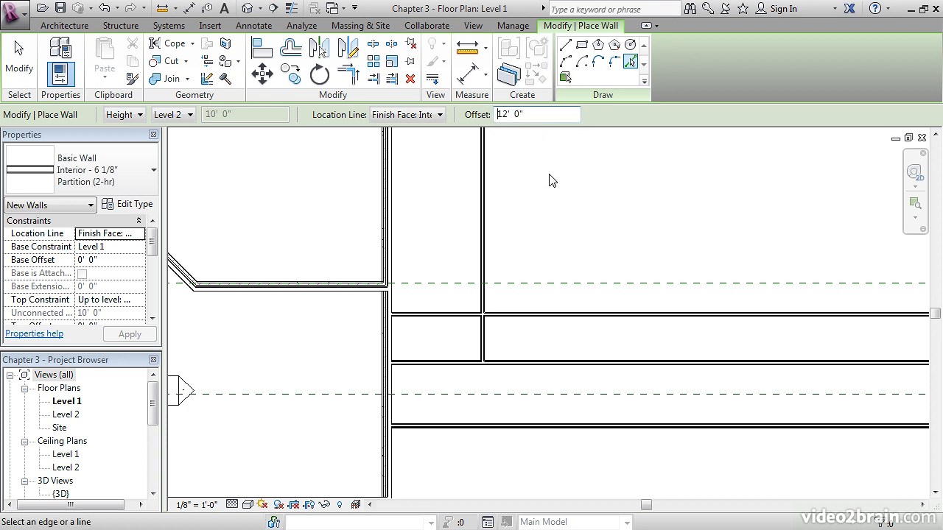
left_click(440, 316)
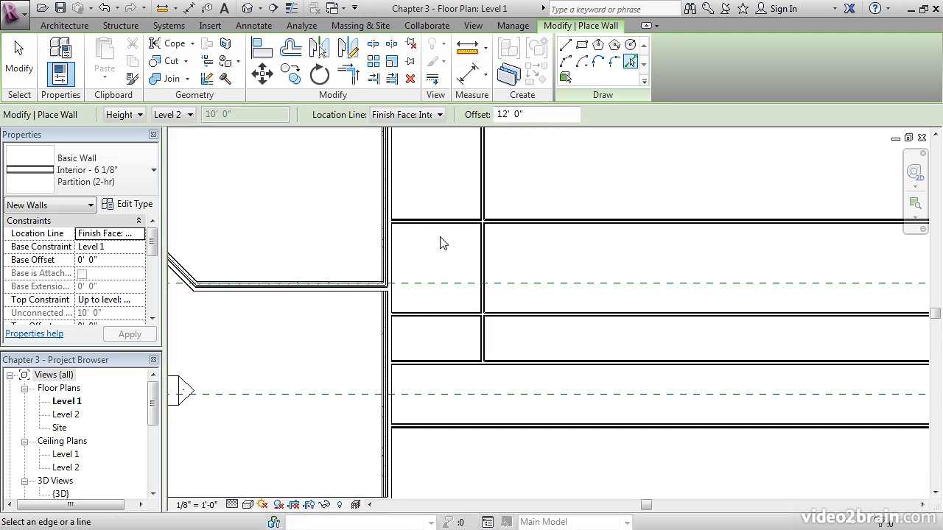
key("Escape")
key("Escape")
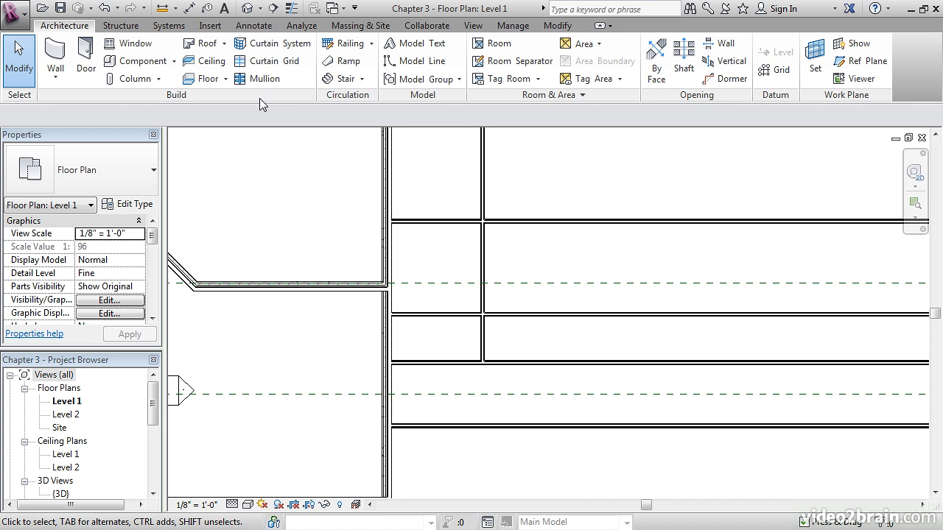
Measure the clear distance between the two parallel partitions above the corridor
left_click(162, 9)
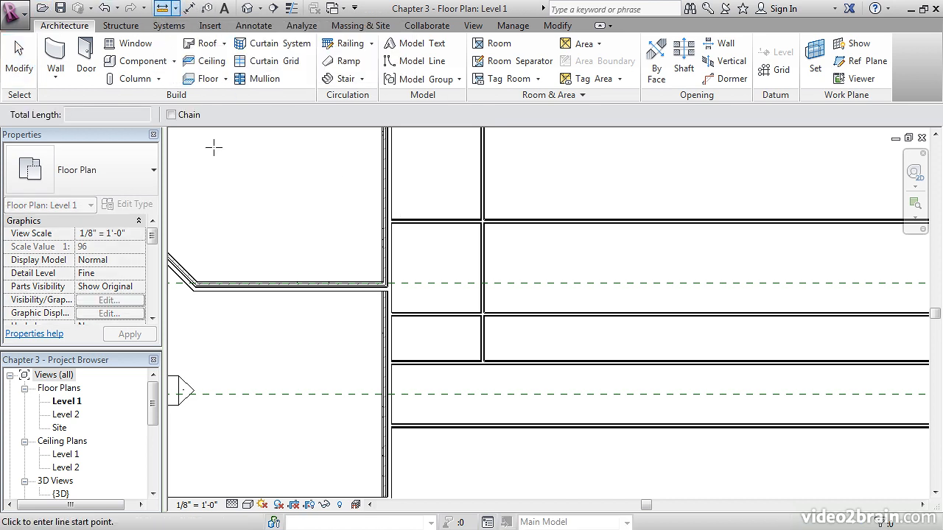
left_click(437, 312)
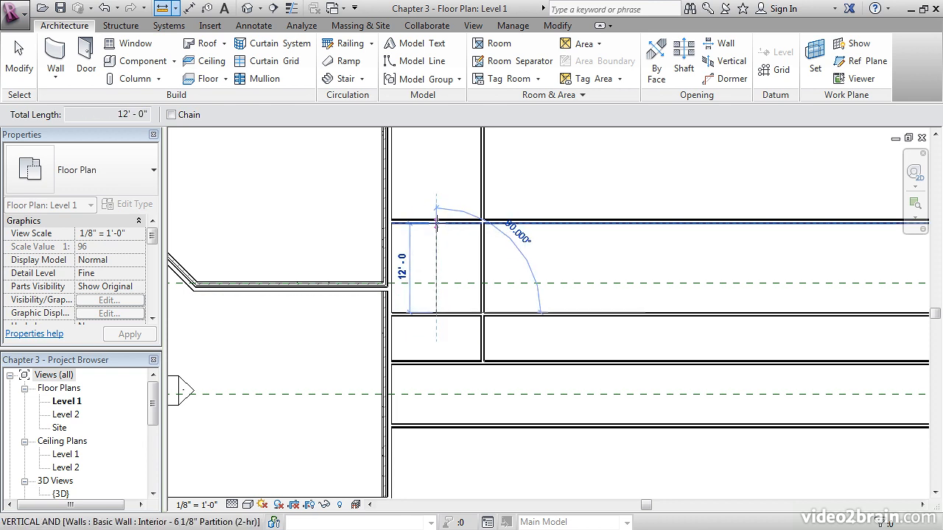
left_click(436, 222)
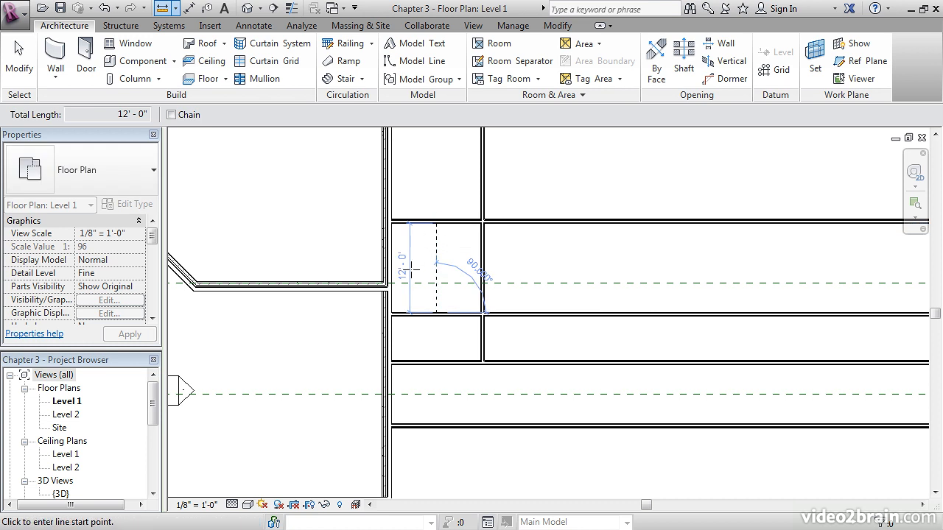
key("Escape")
key("Escape")
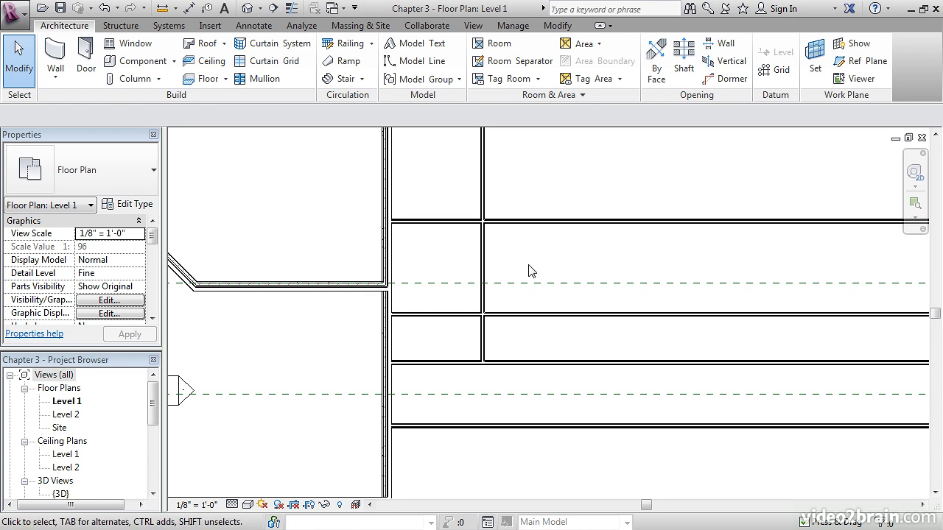
Trim the higher horizontal partition to the vertical partition with Trim/Extend Multiple Elements, keeping the part toward the left exterior wall
left_click(555, 27)
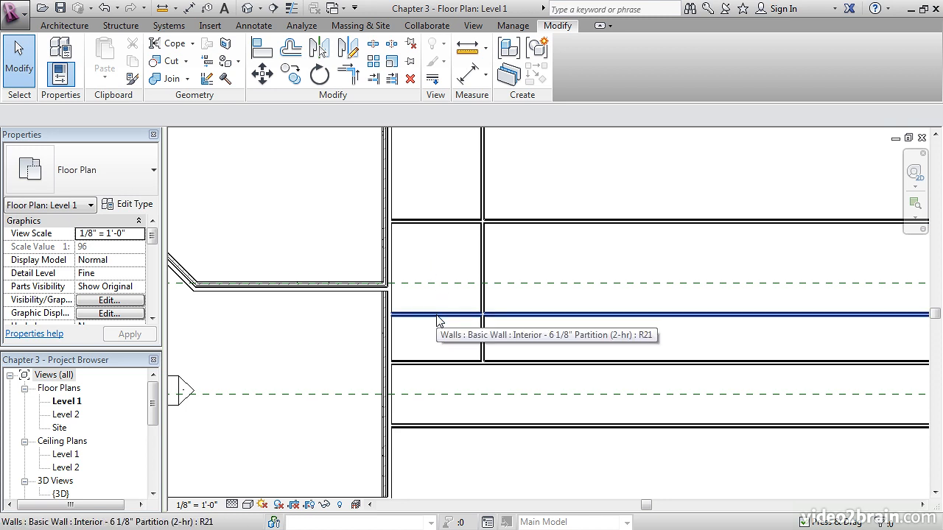
left_click(393, 79)
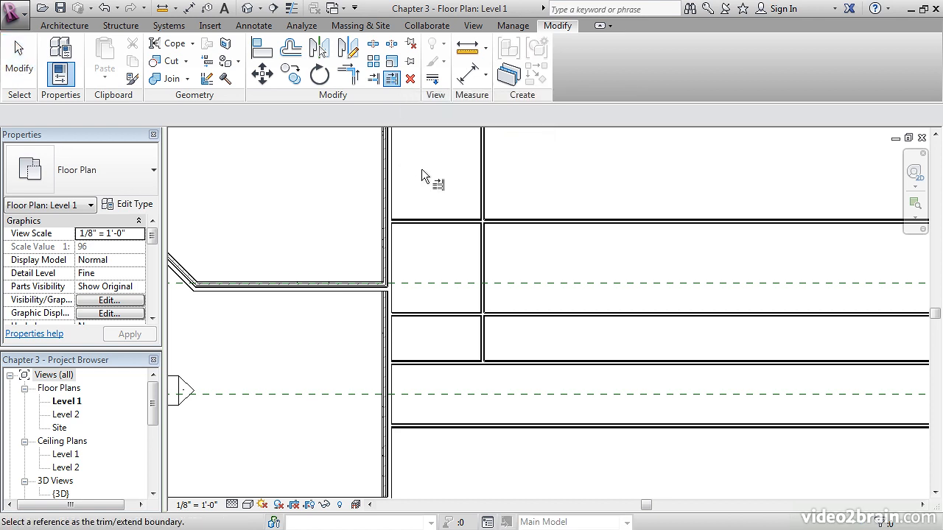
left_click(480, 193)
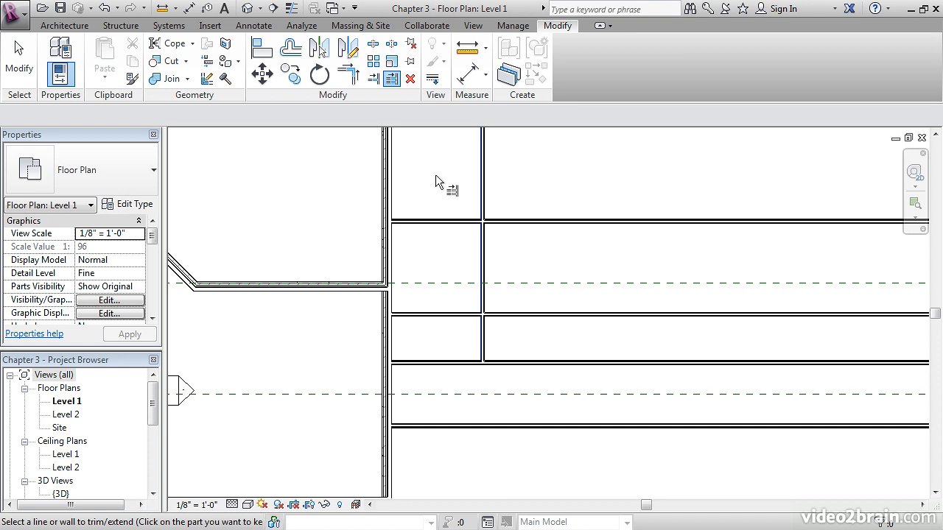
left_click(429, 215)
scroll(454, 197, "up", 4)
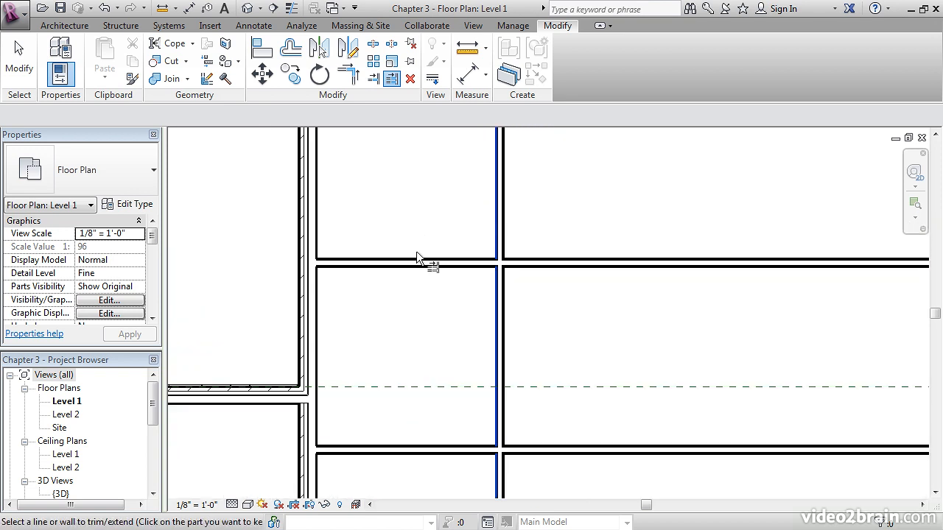
scroll(415, 257, "up", 3)
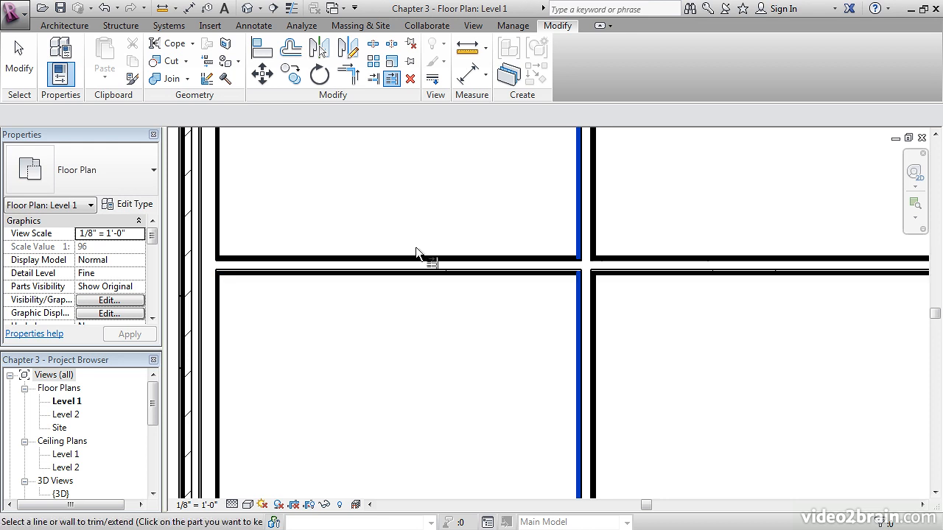
left_click(407, 262)
Trim the lower horizontal partition to the same vertical boundary, keeping its left part, and end the trim command
middle_click_drag(449, 339, 454, 294)
scroll(449, 257, "down", 3)
scroll(438, 327, "up", 1)
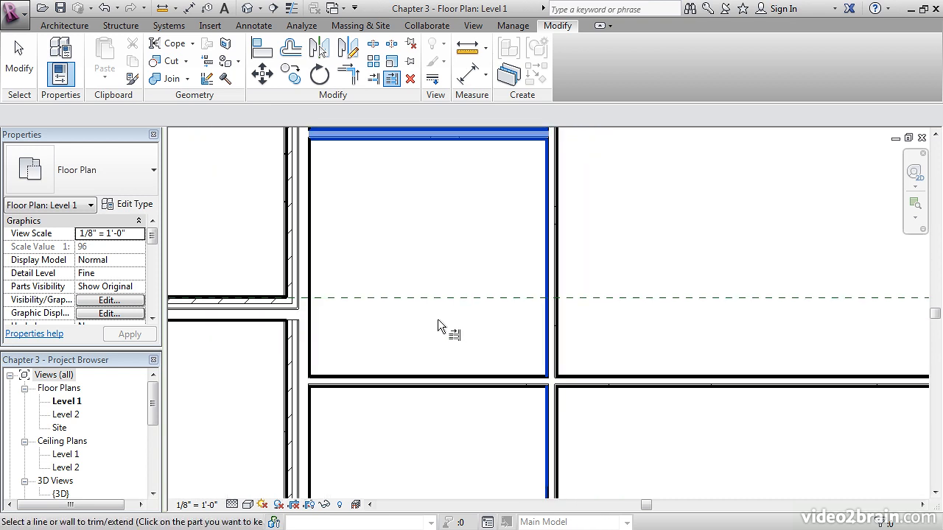
left_click(429, 381)
scroll(427, 310, "down", 5)
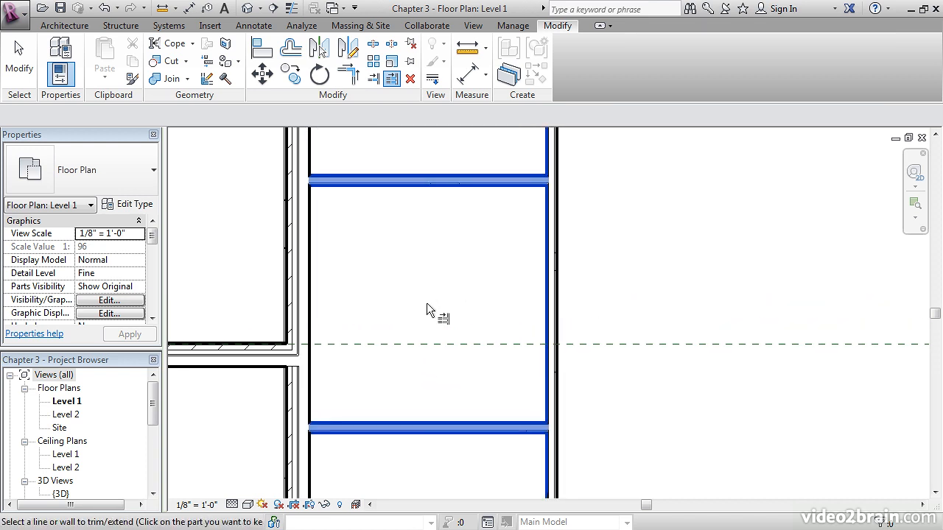
mouse_move(427, 300)
middle_mouse_down()
mouse_move(437, 301)
mouse_move(427, 294)
middle_mouse_up()
key("Escape")
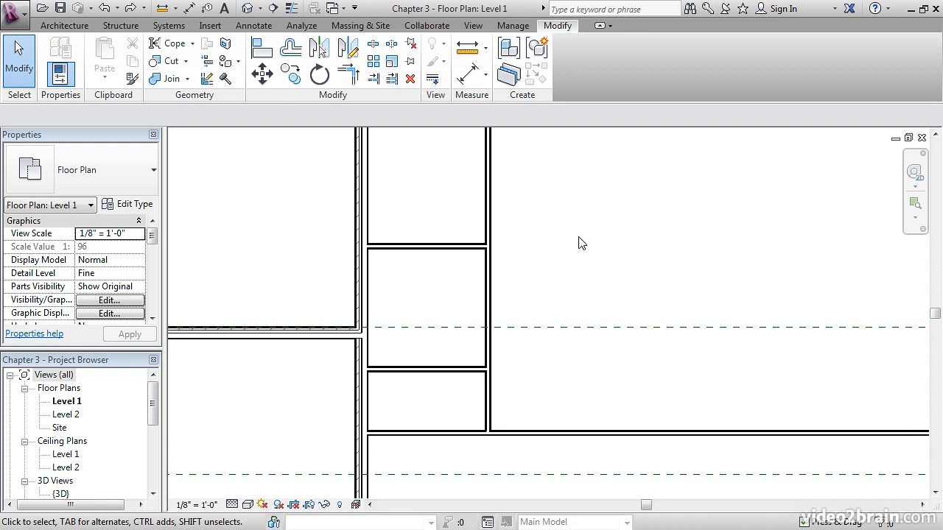
Draw a similar vertical partition 2' left of the existing vertical partition, spanning between the two trimmed partitions, and finish the command
scroll(619, 316, "down", 2)
middle_click_drag(621, 307, 547, 309)
scroll(513, 322, "up", 2)
scroll(514, 322, "up", 1)
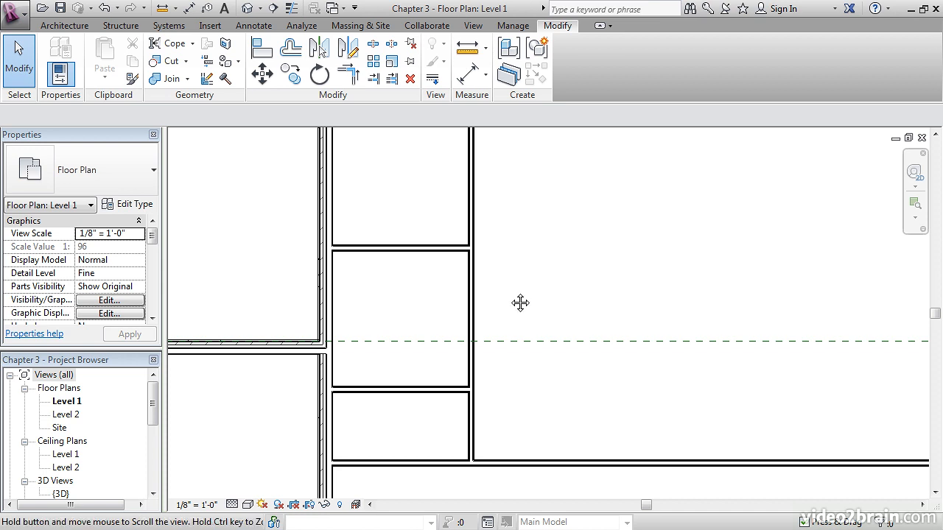
right_click(402, 391)
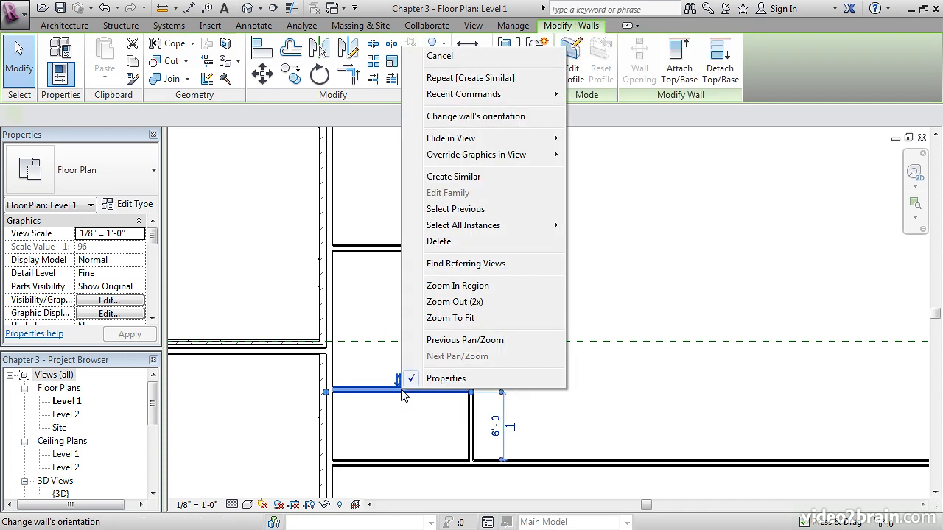
left_click(457, 177)
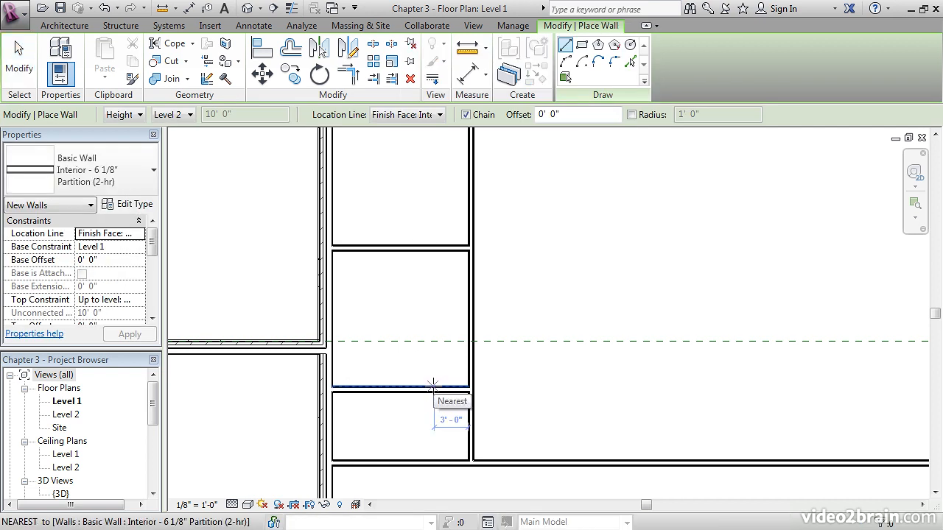
scroll(436, 386, "up", 2)
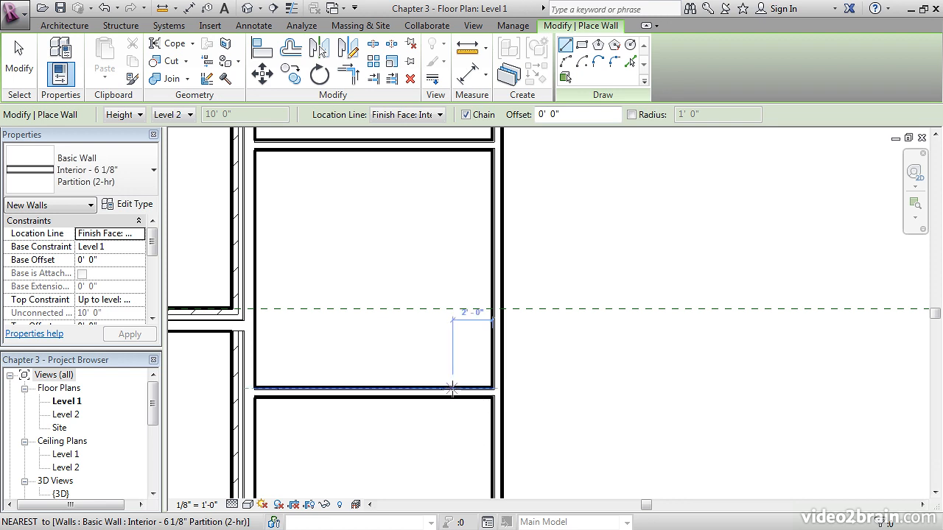
left_click(452, 387)
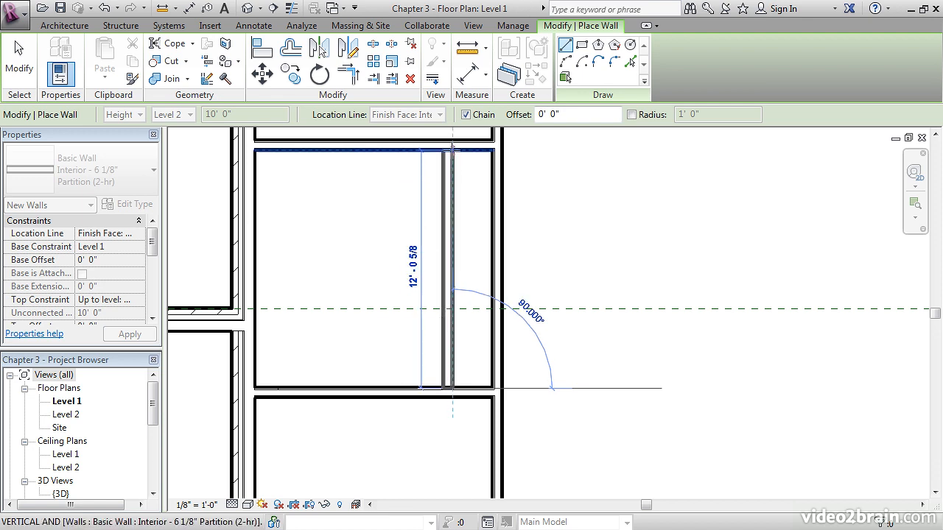
left_click(448, 156)
middle_click_drag(550, 243, 615, 287)
key("Escape")
key("Escape")
Set the new short vertical partition's distance from the left exterior wall to 10', and deselect it
scroll(613, 252, "down", 3)
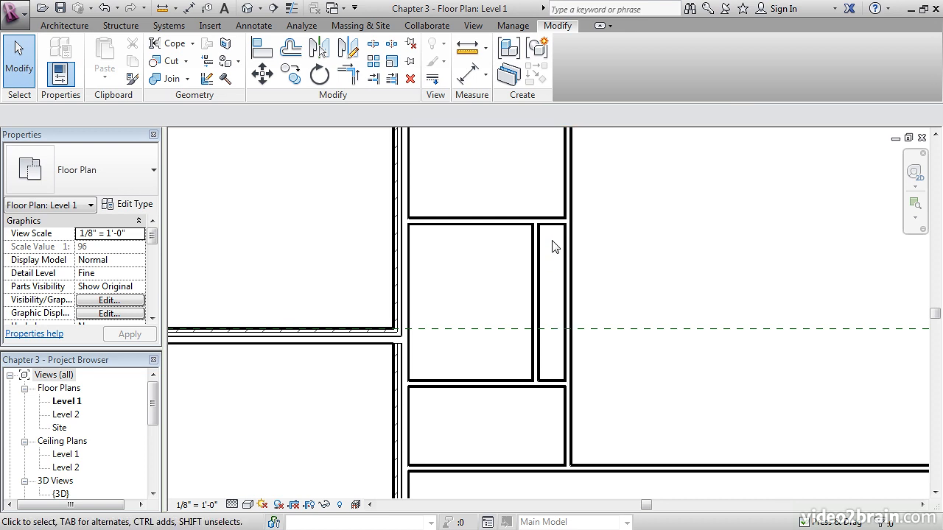
middle_click_drag(556, 257, 554, 274)
left_click(534, 261)
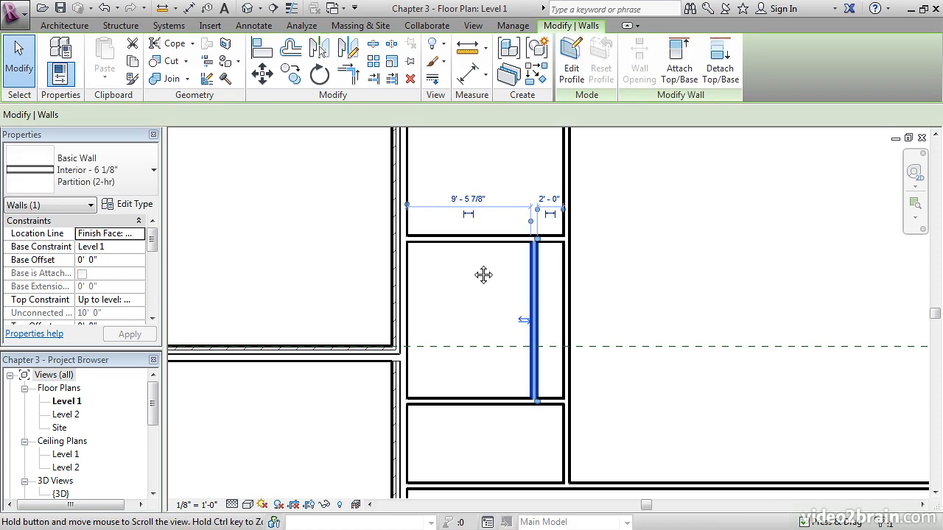
middle_click_drag(484, 275, 475, 285)
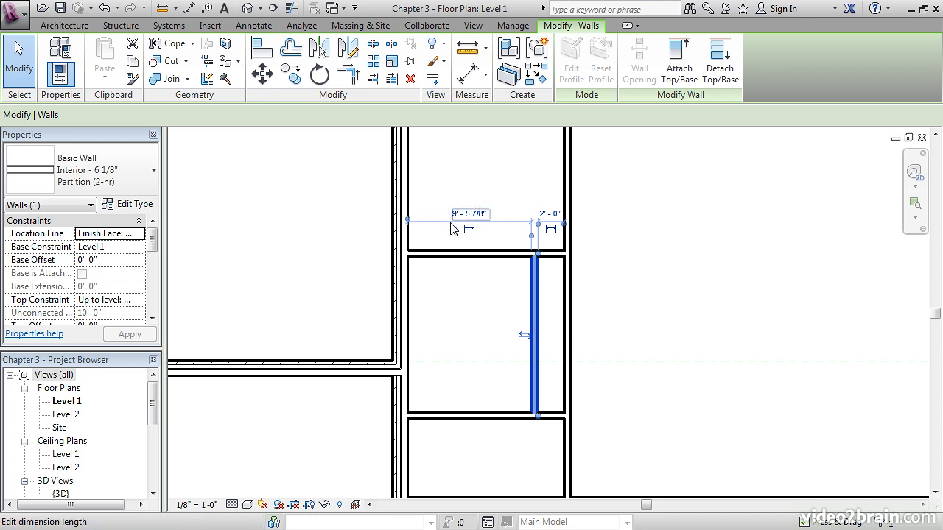
left_click(473, 218)
type("10")
key("Return")
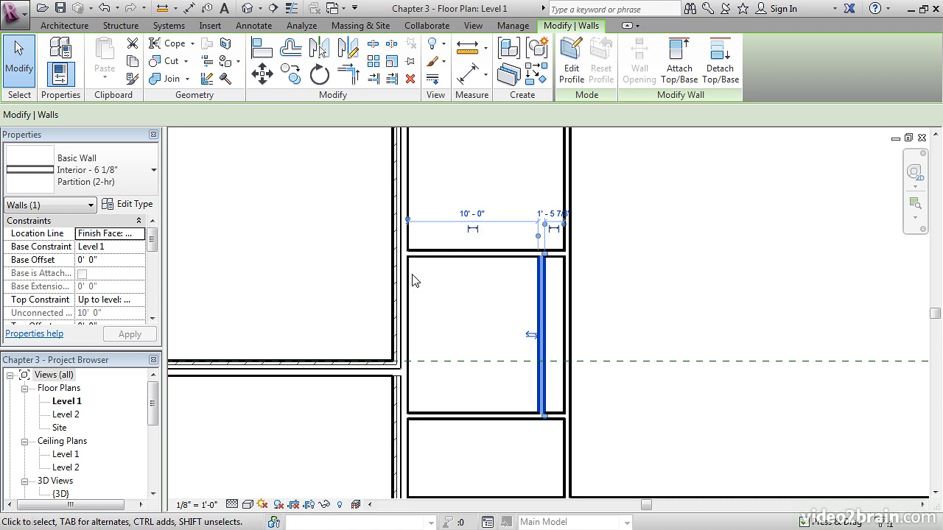
left_click(664, 281)
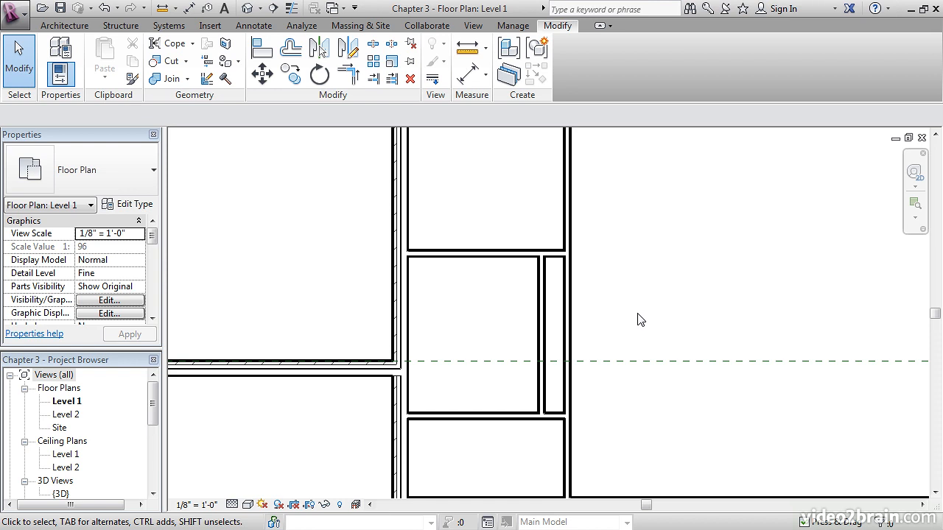
middle_click_drag(639, 332, 634, 285)
scroll(626, 281, "down", 5)
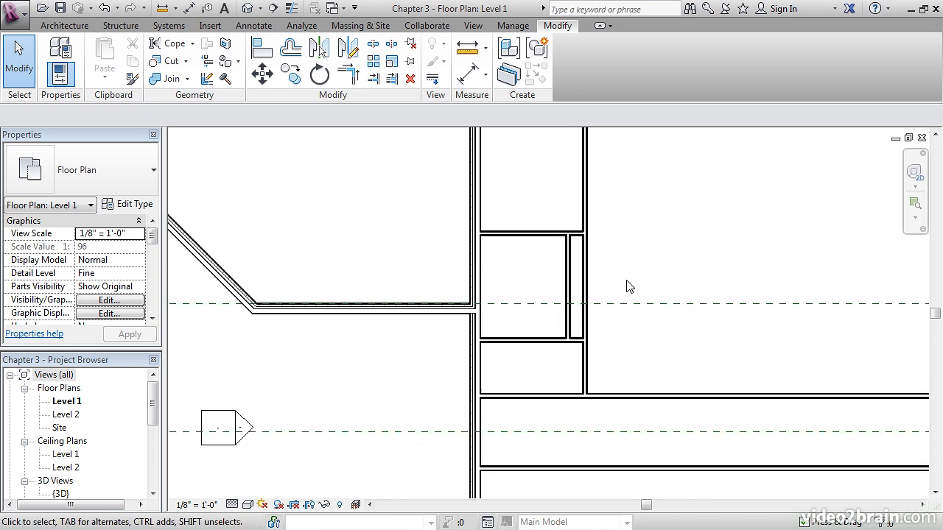
Mirror a copy of the four room partitions above the corridor across the reference plane along the corridor's centerline, and deselect the copies
middle_click_drag(614, 357, 599, 399)
scroll(603, 357, "up", 3)
middle_click_drag(620, 277, 610, 334)
scroll(599, 319, "up", 1)
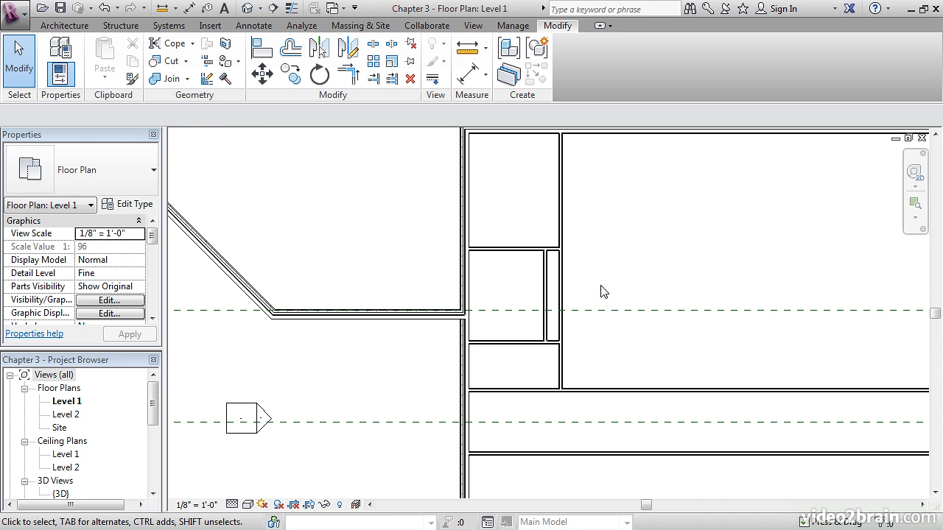
left_click(564, 207)
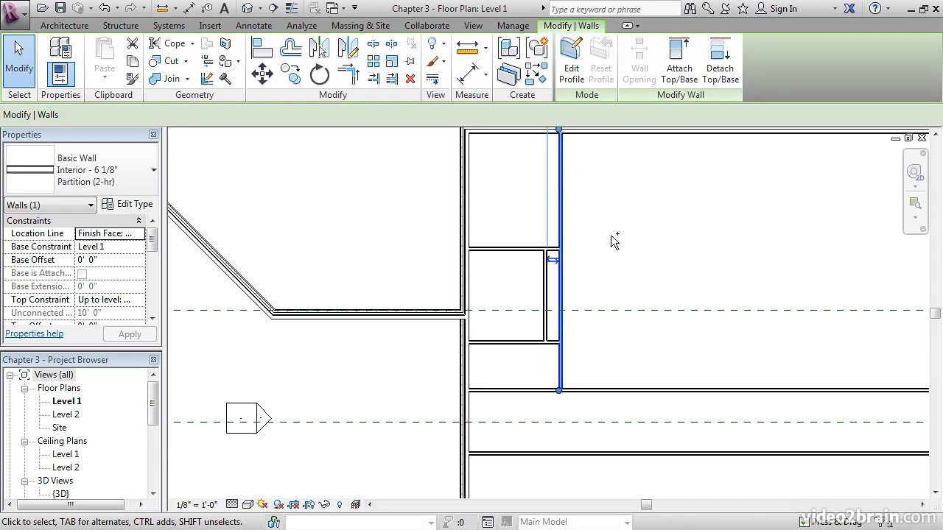
left_click(498, 249, "ctrl")
left_click(495, 343, "ctrl")
left_click(545, 276, "ctrl")
middle_click_drag(632, 265, 641, 244)
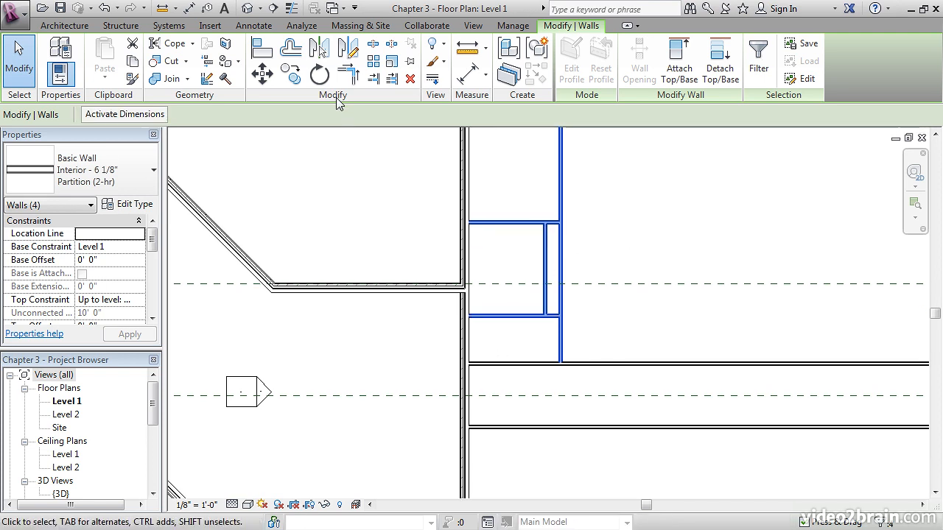
left_click(322, 51)
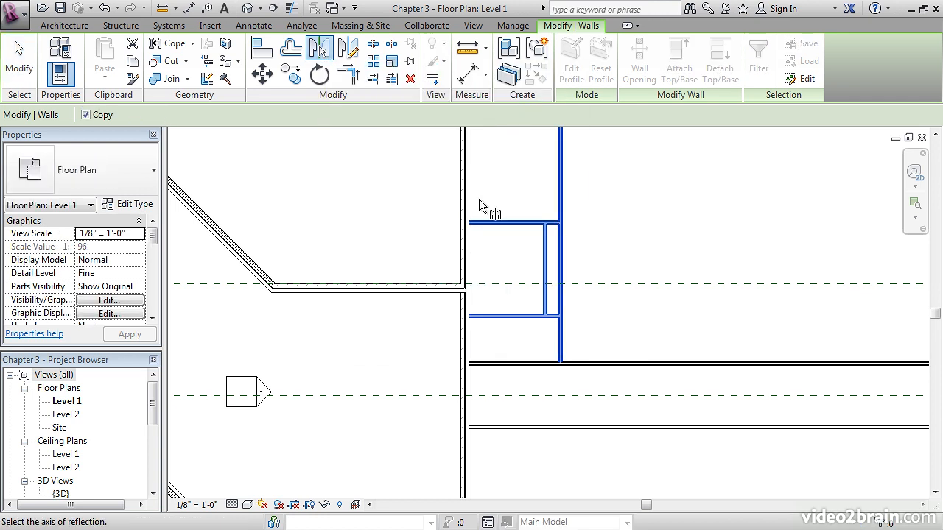
middle_click_drag(617, 299, 542, 263)
scroll(557, 264, "down", 2)
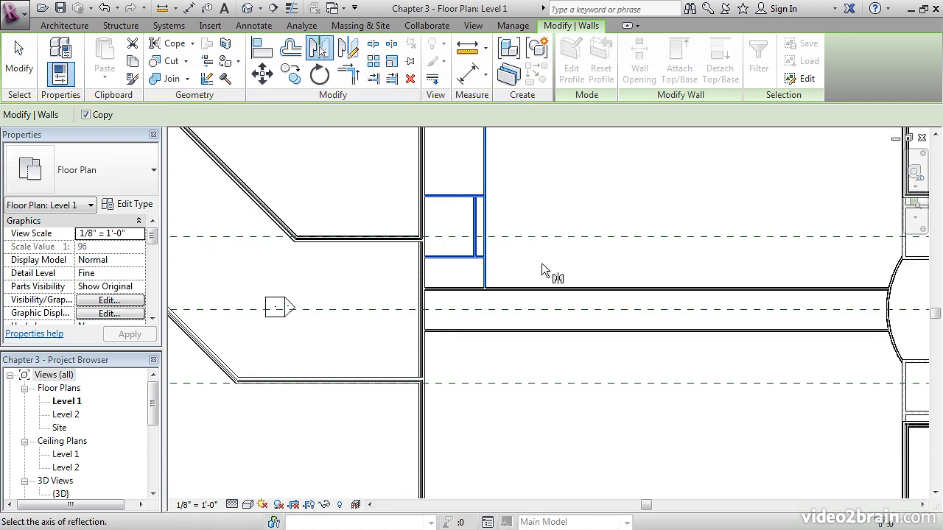
left_click(525, 309)
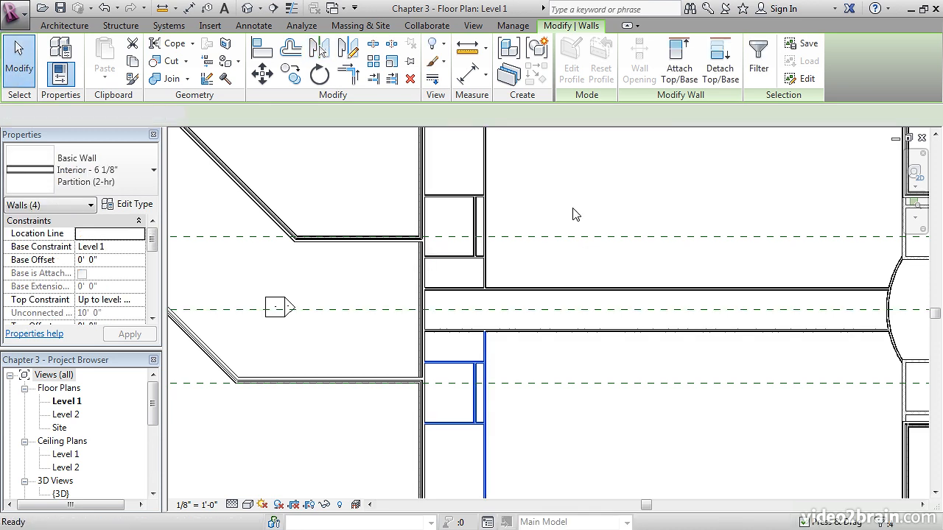
key("Escape")
Examine the mirrored partitions below the corridor, checking their junctions with the exterior and corridor walls
scroll(514, 366, "up", 3)
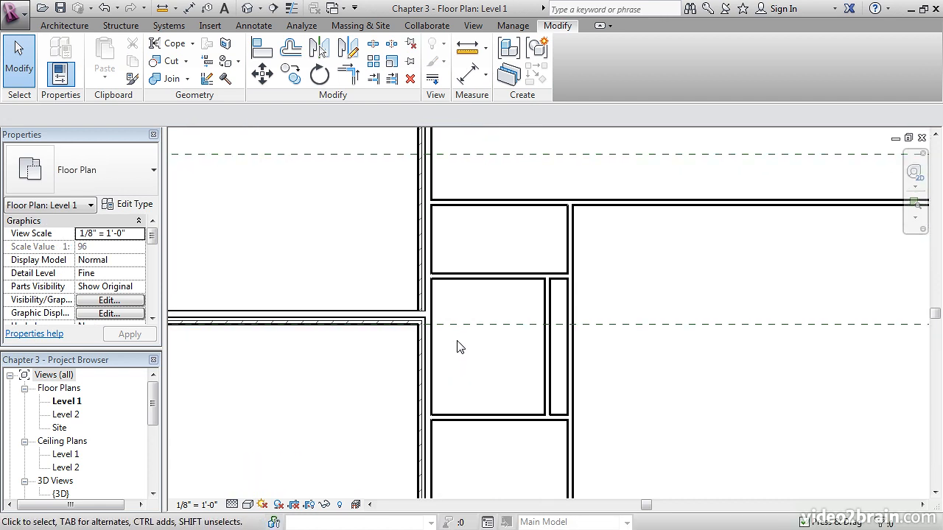
middle_click_drag(474, 331, 410, 285)
scroll(424, 302, "down", 2)
middle_click_drag(466, 396, 466, 358)
scroll(465, 358, "up", 4)
scroll(479, 335, "down", 7)
middle_click_drag(515, 309, 490, 373)
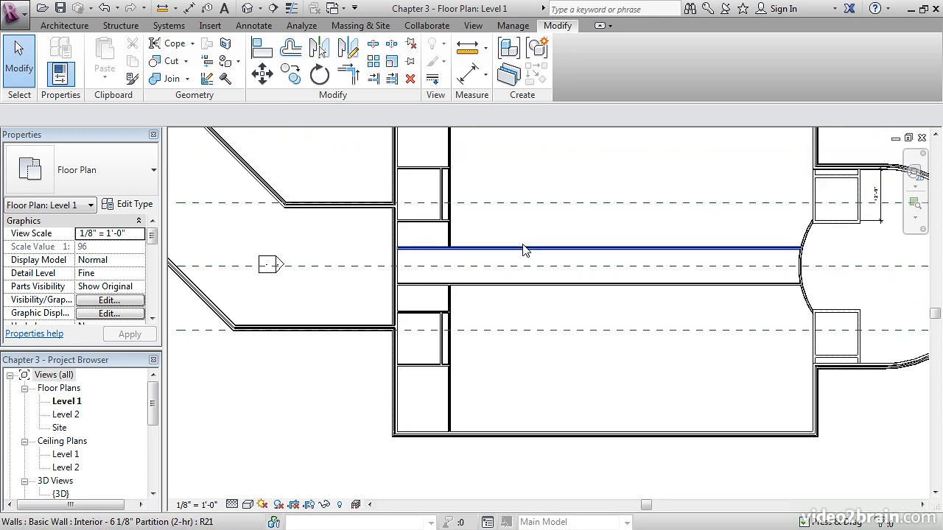